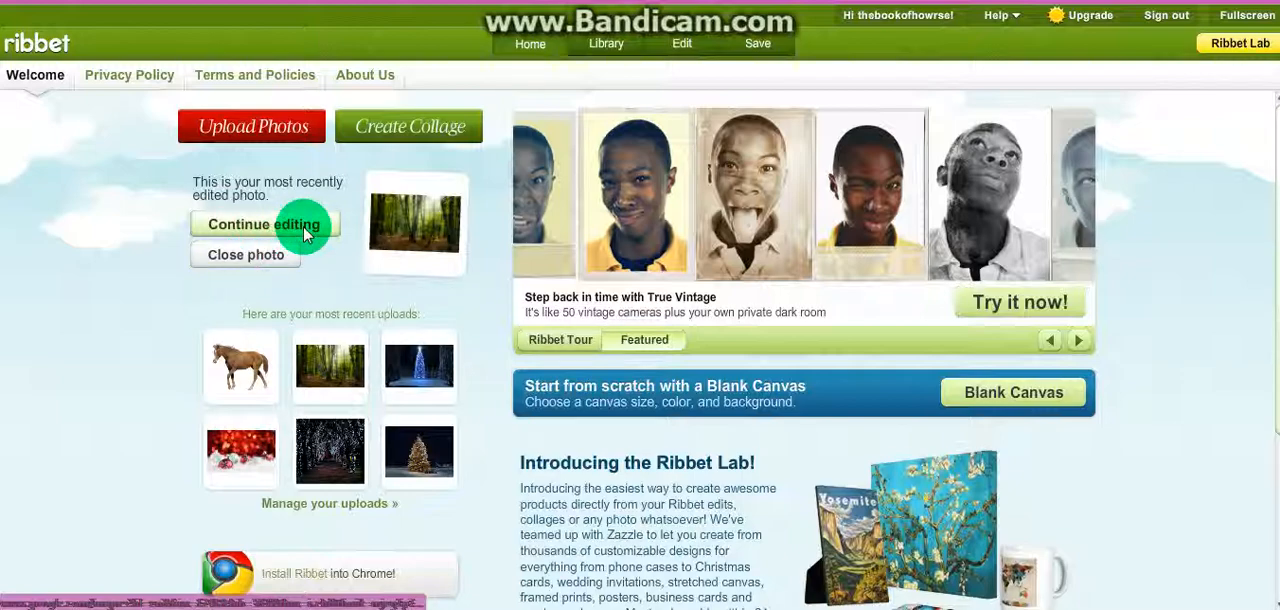
Step: Continue editing the most recently edited forest photo
{"action": "left_click", "coordinate": [300, 226]}
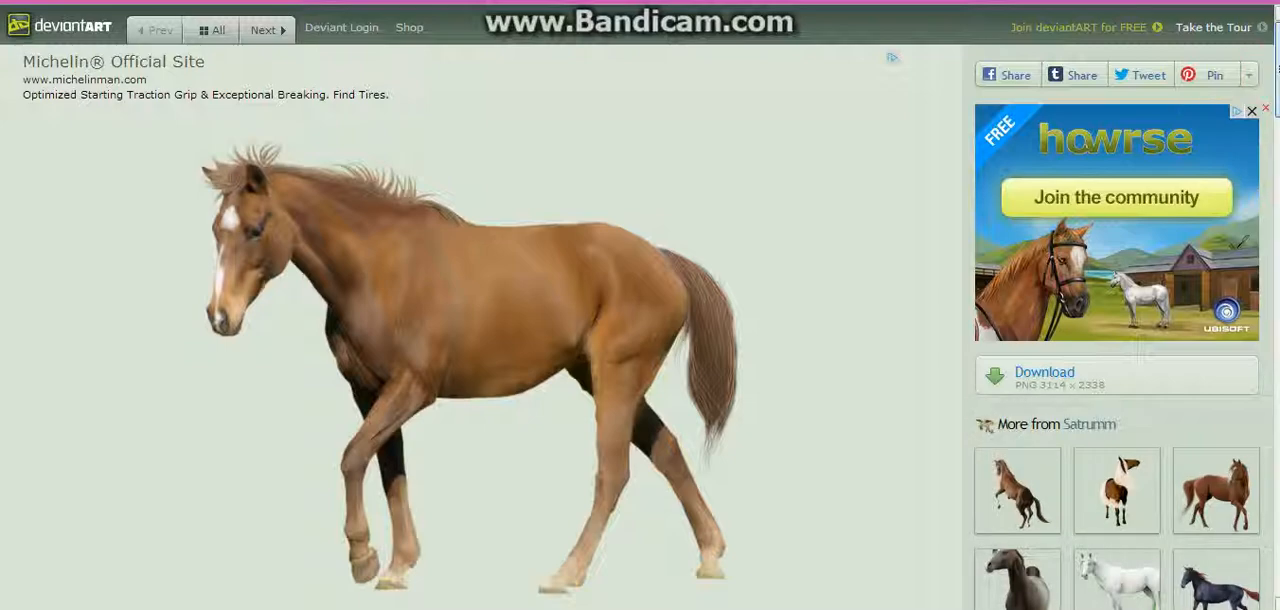
Step: Examine the Horse Pre-Cut #2 page on deviantART, including its description, credits, usage rules and download option
{"action": "scroll", "coordinate": [640, 305], "scroll_direction": "down", "scroll_amount": 3}
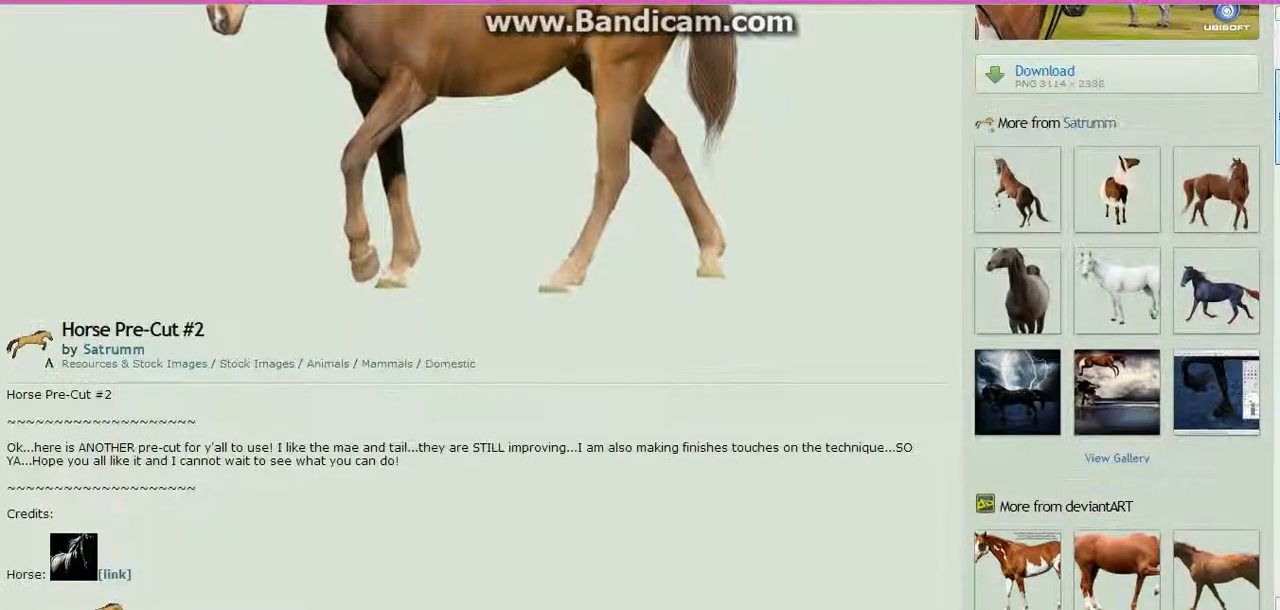
{"action": "scroll", "coordinate": [640, 305], "scroll_direction": "up", "scroll_amount": 3}
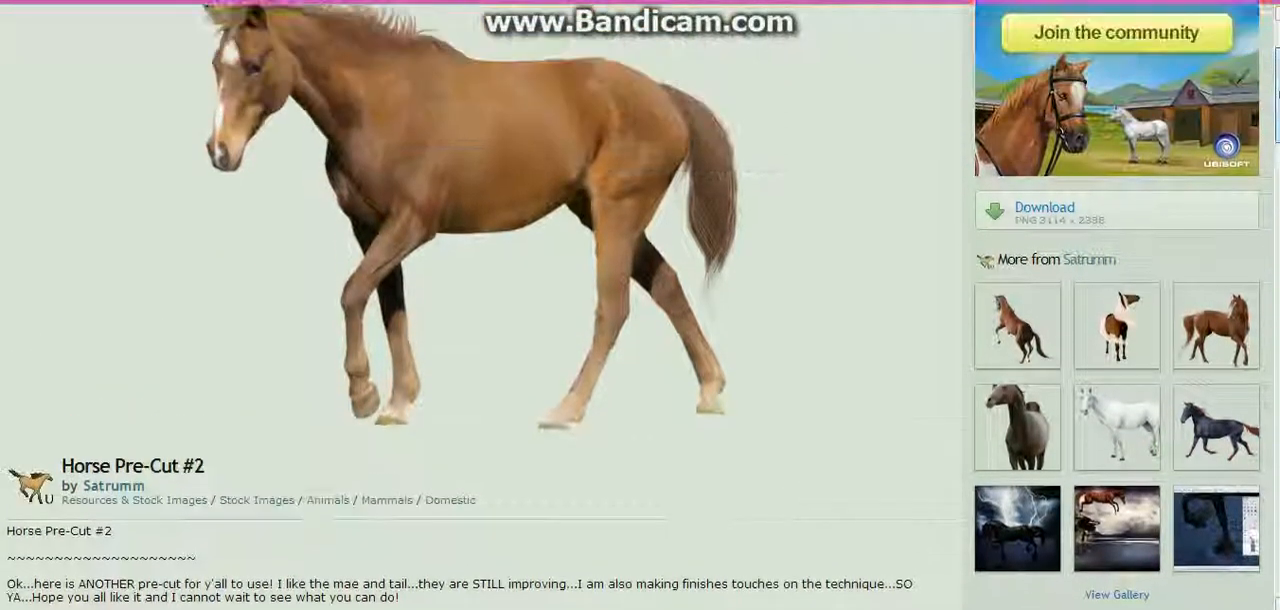
{"action": "scroll", "coordinate": [640, 305], "scroll_direction": "down", "scroll_amount": 5}
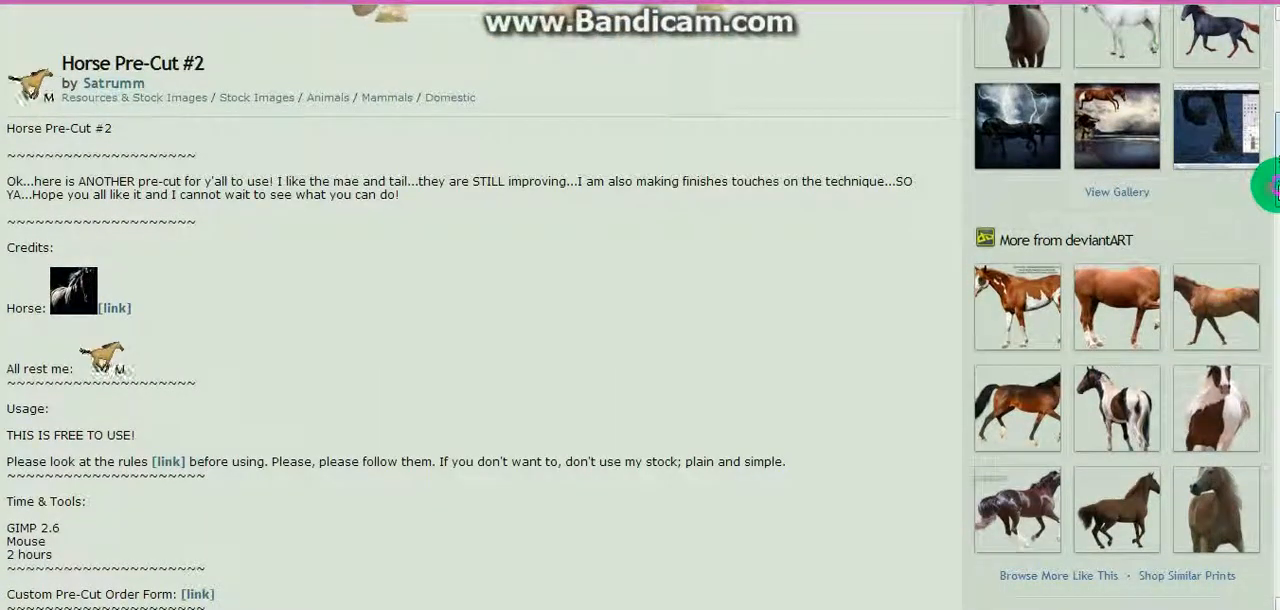
{"action": "left_click_drag", "start_coordinate": [1278, 187], "coordinate": [1278, 201]}
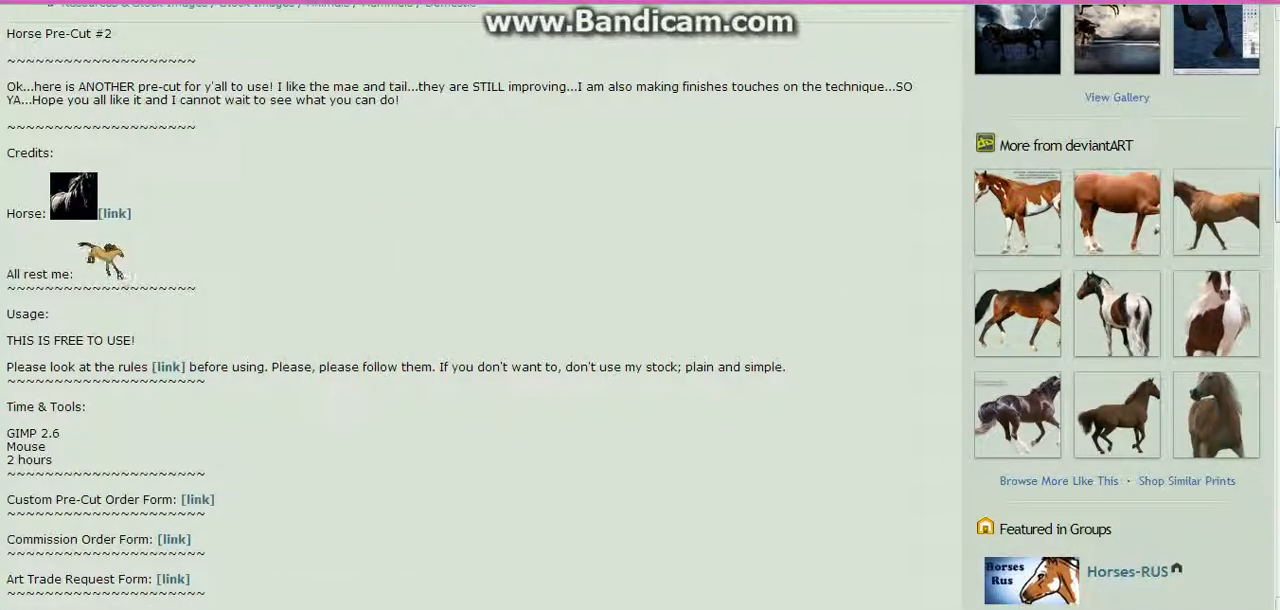
{"action": "left_click_drag", "start_coordinate": [1277, 162], "coordinate": [1278, 86]}
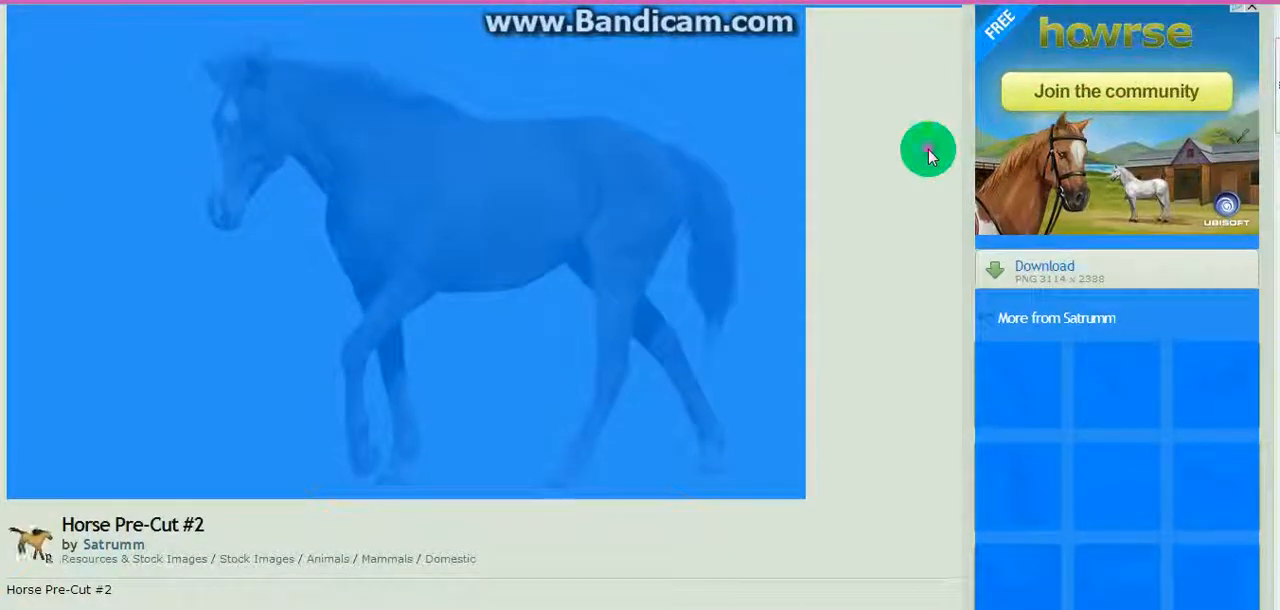
{"action": "left_click", "coordinate": [929, 149]}
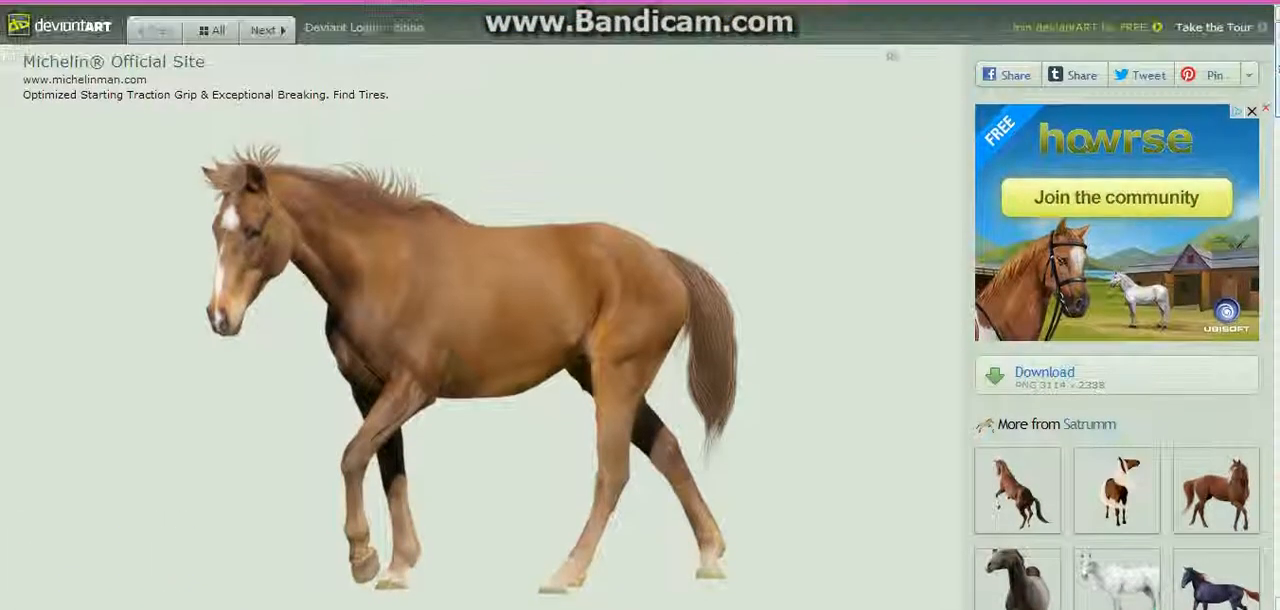
{"action": "scroll", "coordinate": [1113, 97], "scroll_direction": "up", "scroll_amount": 1}
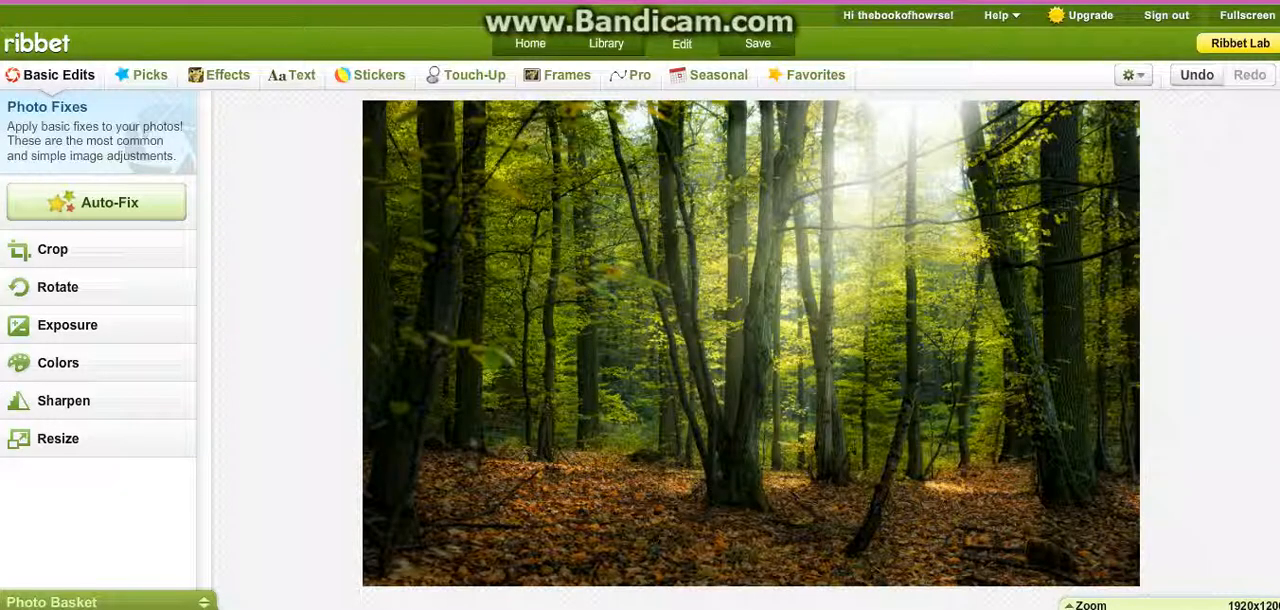
Step: Add the brown horse cutout from the photo basket to the forest photo and place it near the lower centre
{"action": "left_click", "coordinate": [202, 605]}
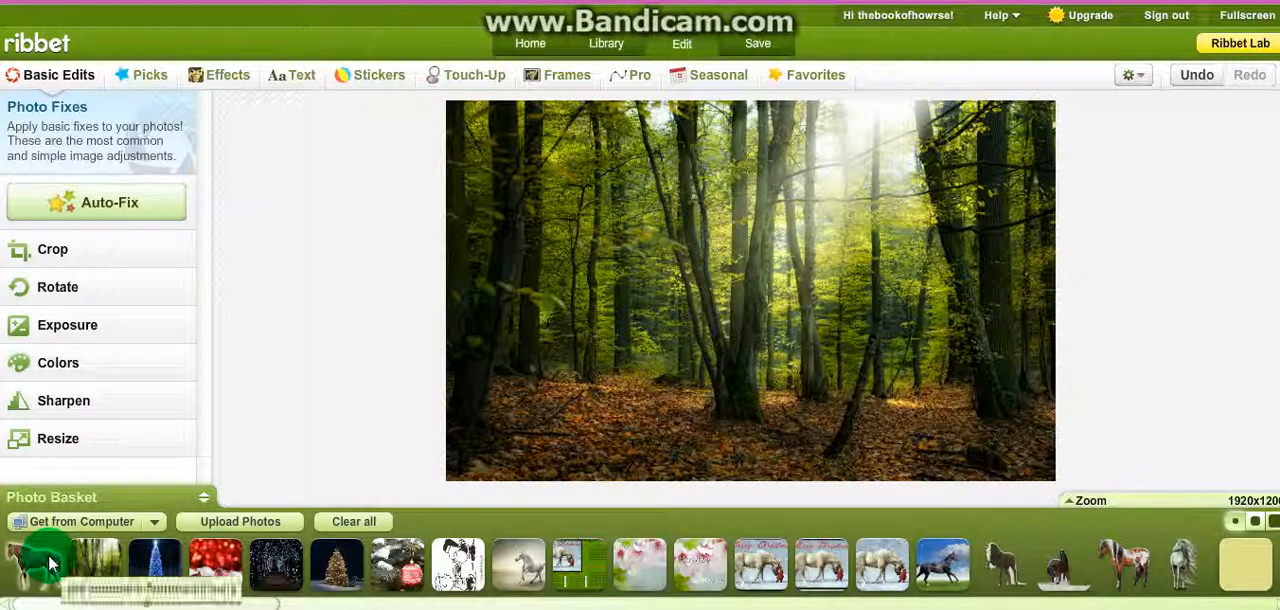
{"action": "left_click_drag", "start_coordinate": [50, 565], "coordinate": [839, 386]}
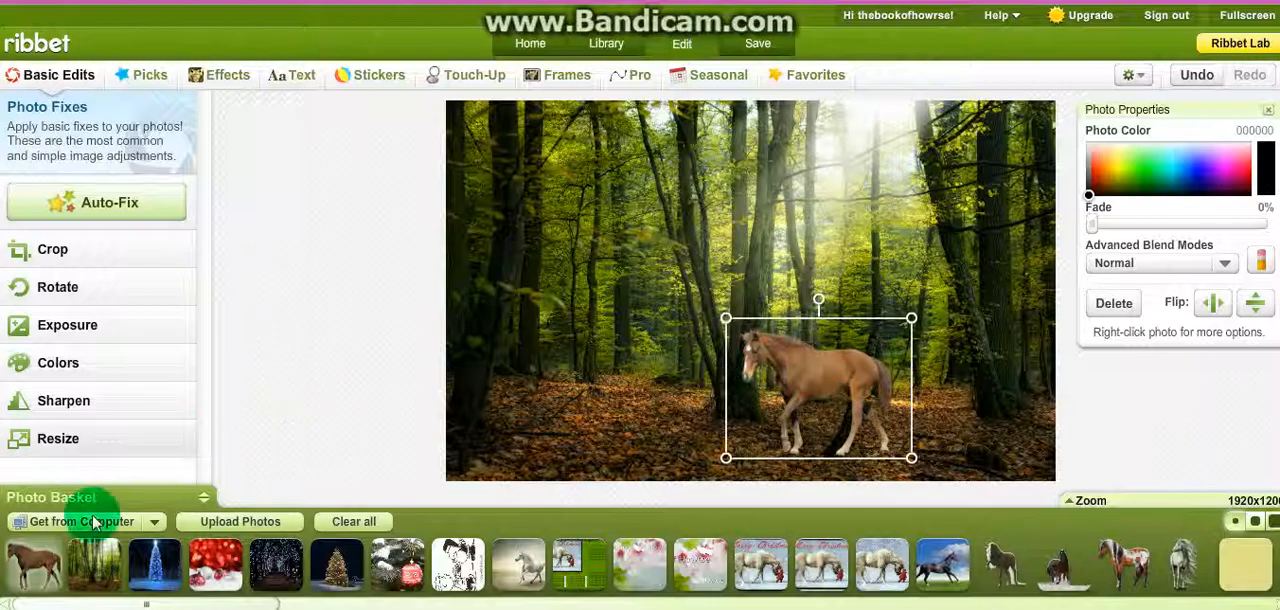
{"action": "left_click", "coordinate": [225, 530]}
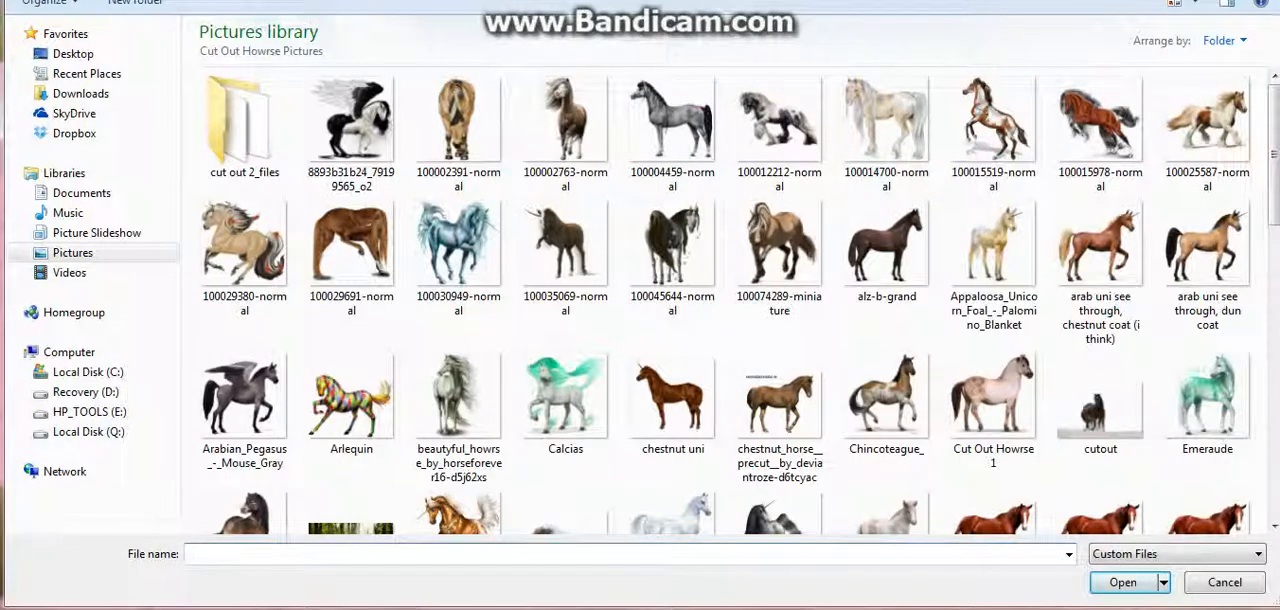
{"action": "key", "text": "Escape"}
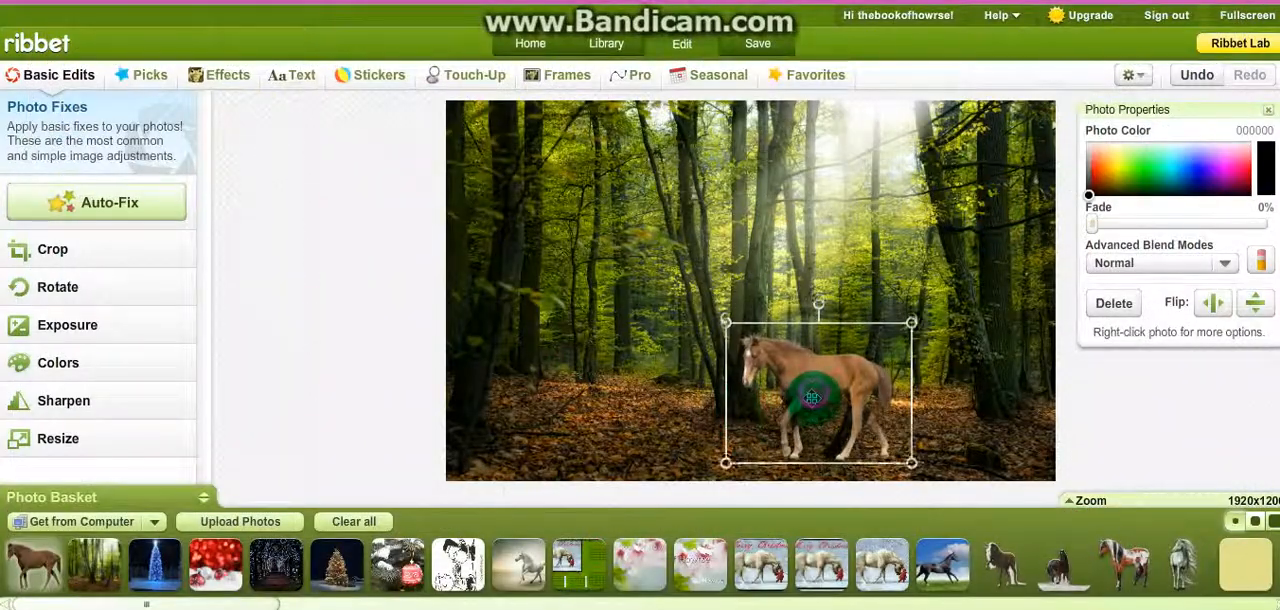
{"action": "left_click_drag", "start_coordinate": [812, 397], "coordinate": [719, 383]}
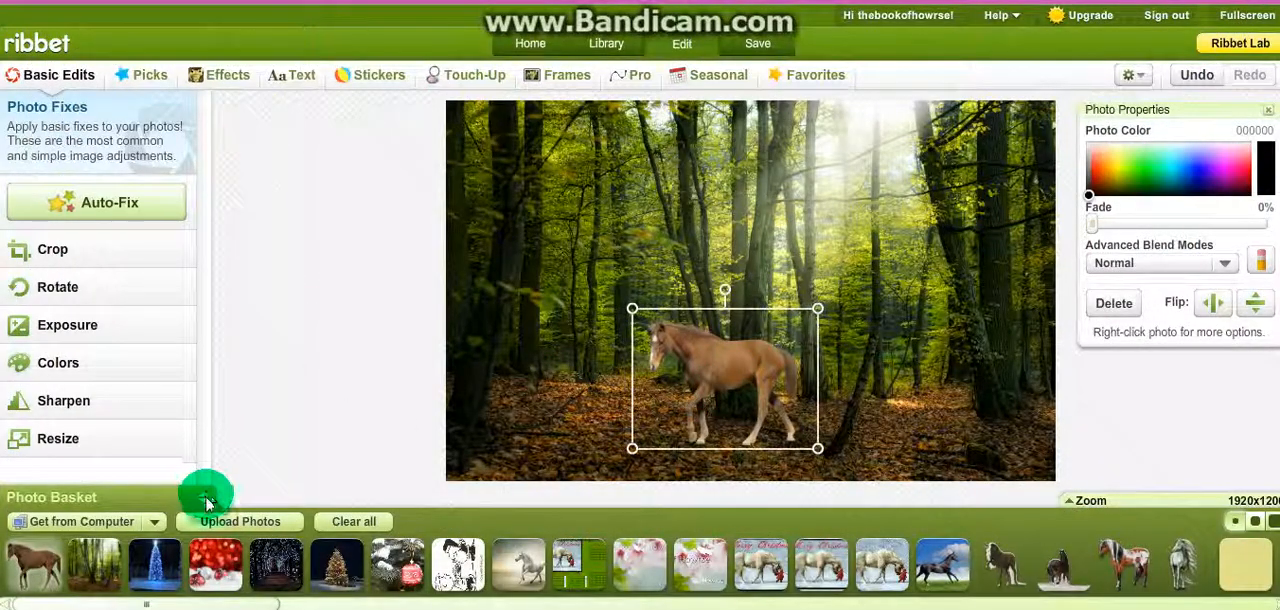
{"action": "left_click", "coordinate": [205, 498]}
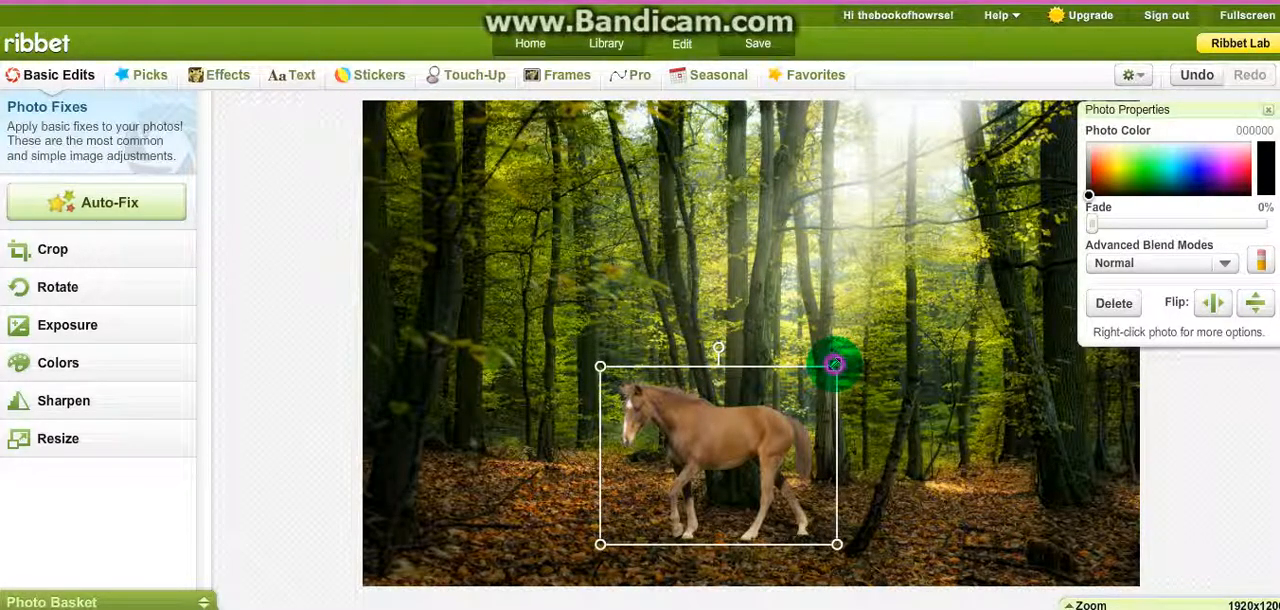
Step: Enlarge the horse slightly and reposition it on the forest floor in the right half of the photo
{"action": "left_click_drag", "start_coordinate": [836, 365], "coordinate": [868, 343]}
{"action": "left_click_drag", "start_coordinate": [771, 434], "coordinate": [683, 443]}
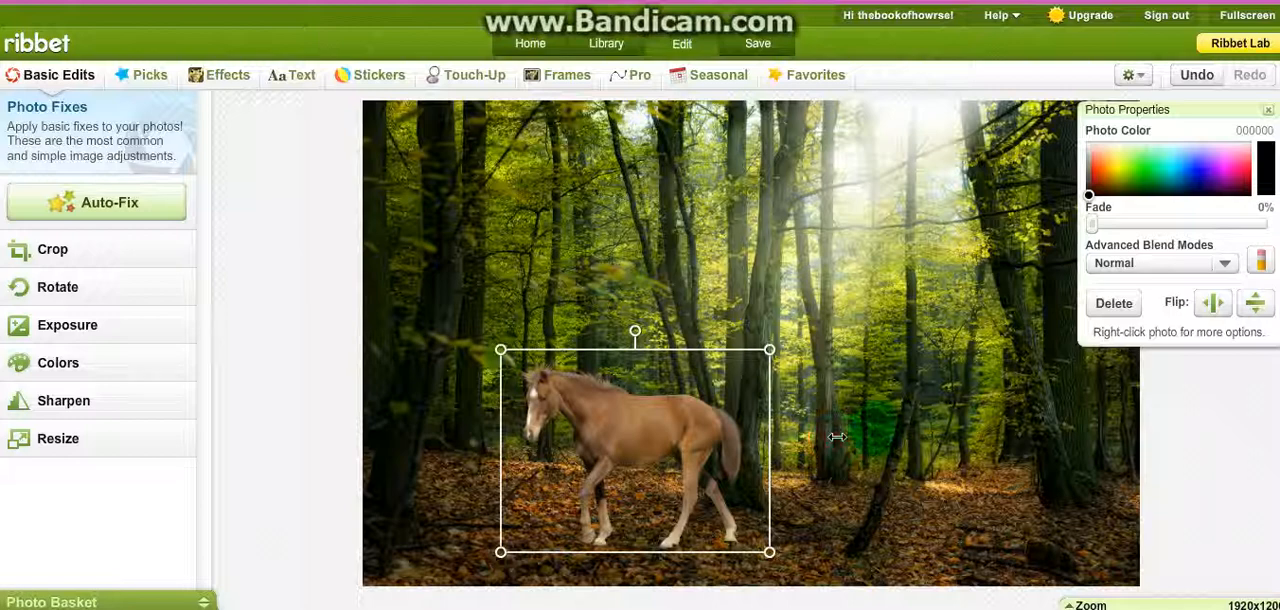
{"action": "left_click", "coordinate": [961, 393]}
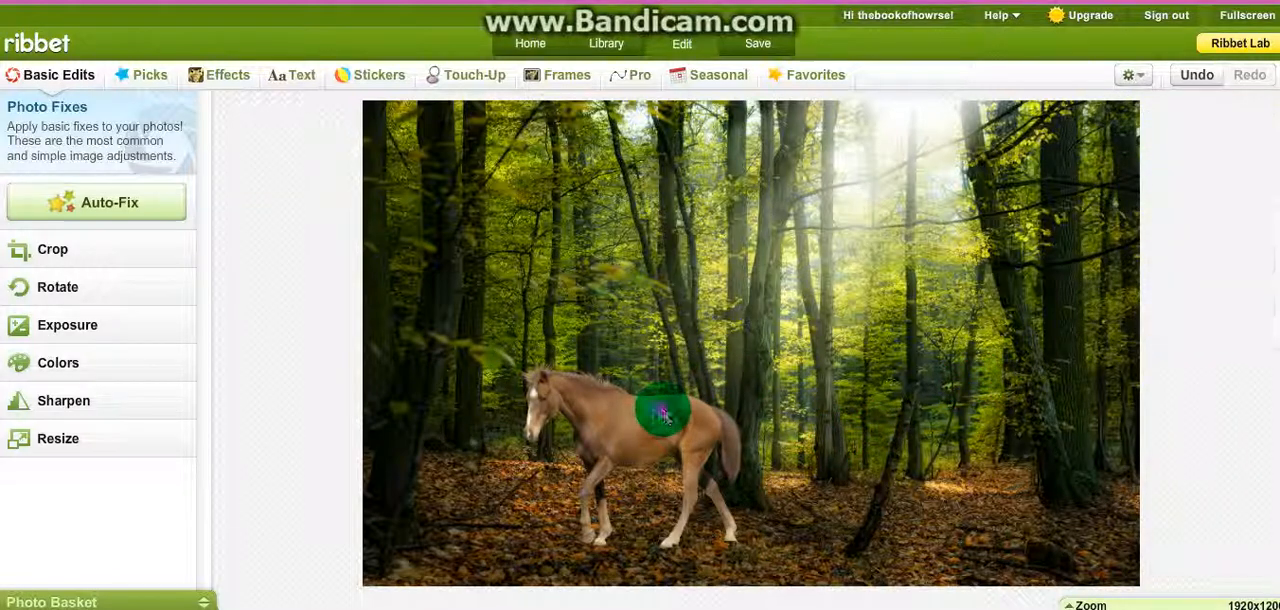
{"action": "left_click_drag", "start_coordinate": [663, 414], "coordinate": [893, 414]}
{"action": "left_click", "coordinate": [624, 345]}
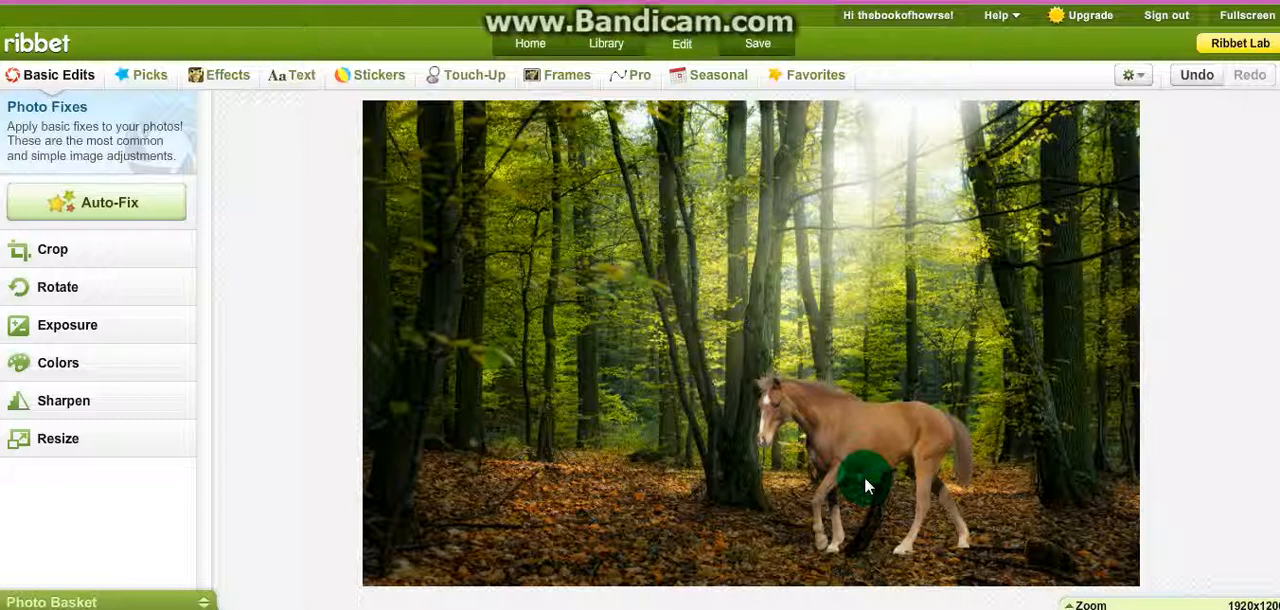
Step: Try flipping the horse horizontally and vertically, and return it to its original orientation
{"action": "left_click", "coordinate": [867, 438]}
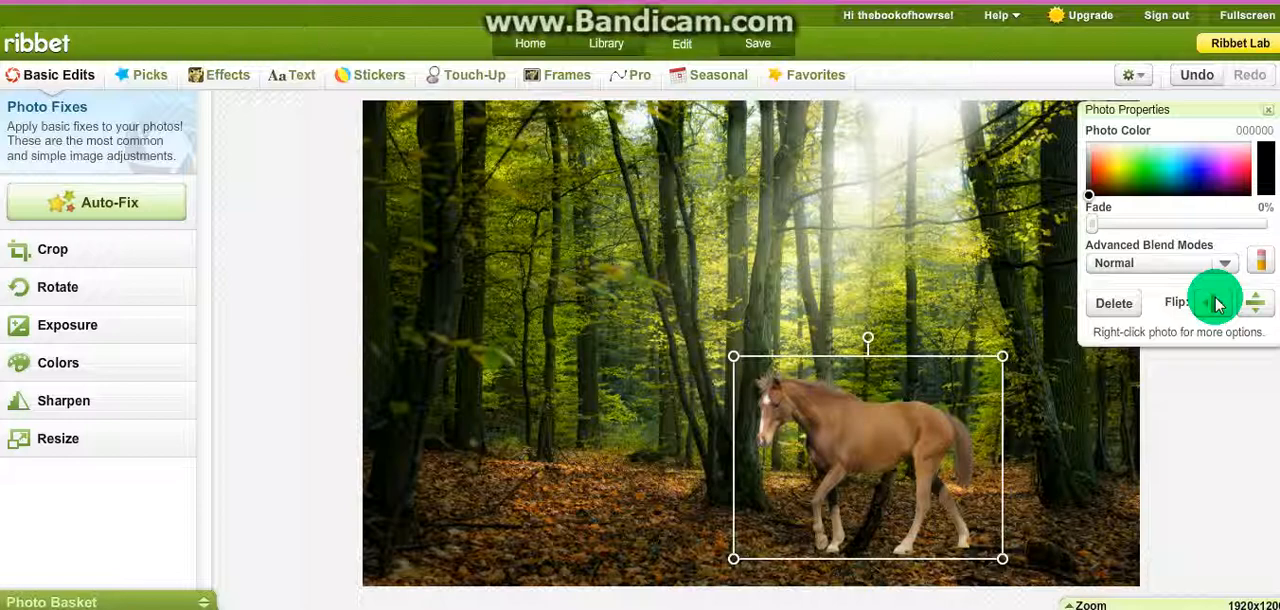
{"action": "left_click", "coordinate": [1216, 305]}
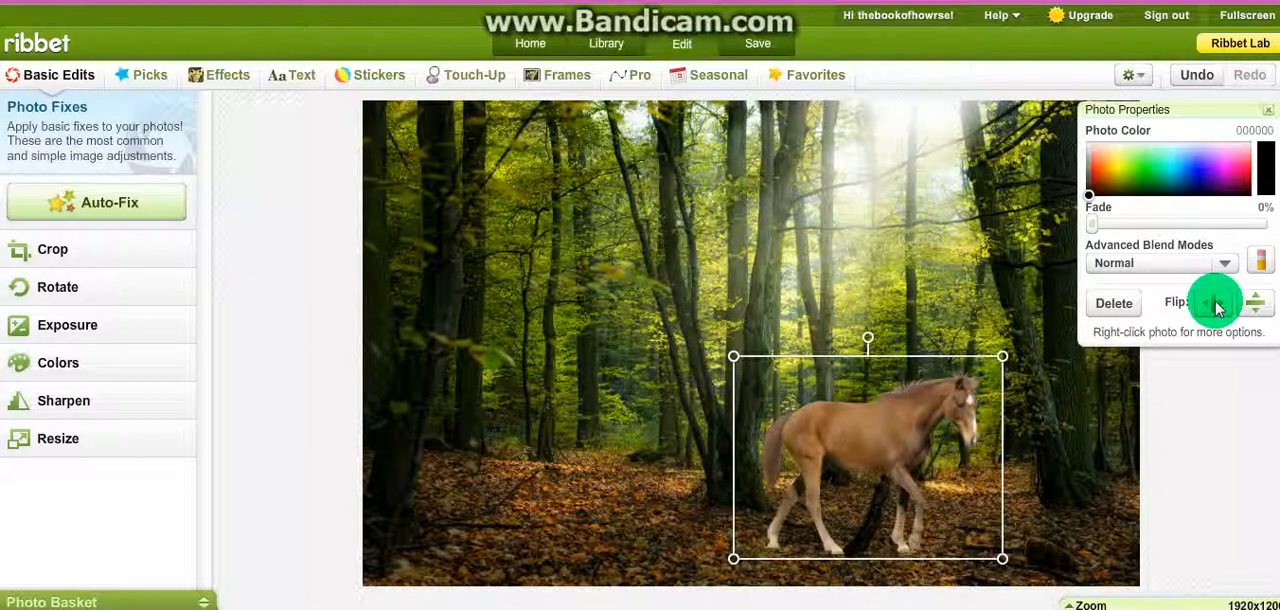
{"action": "left_click", "coordinate": [1263, 302]}
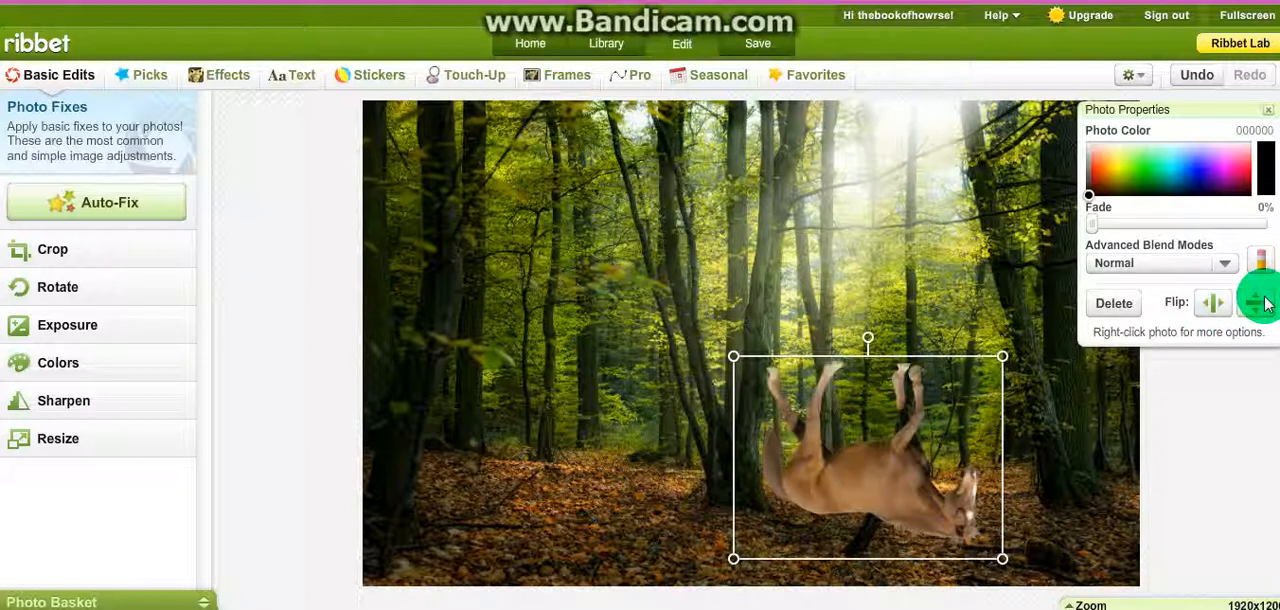
{"action": "left_click", "coordinate": [1263, 302]}
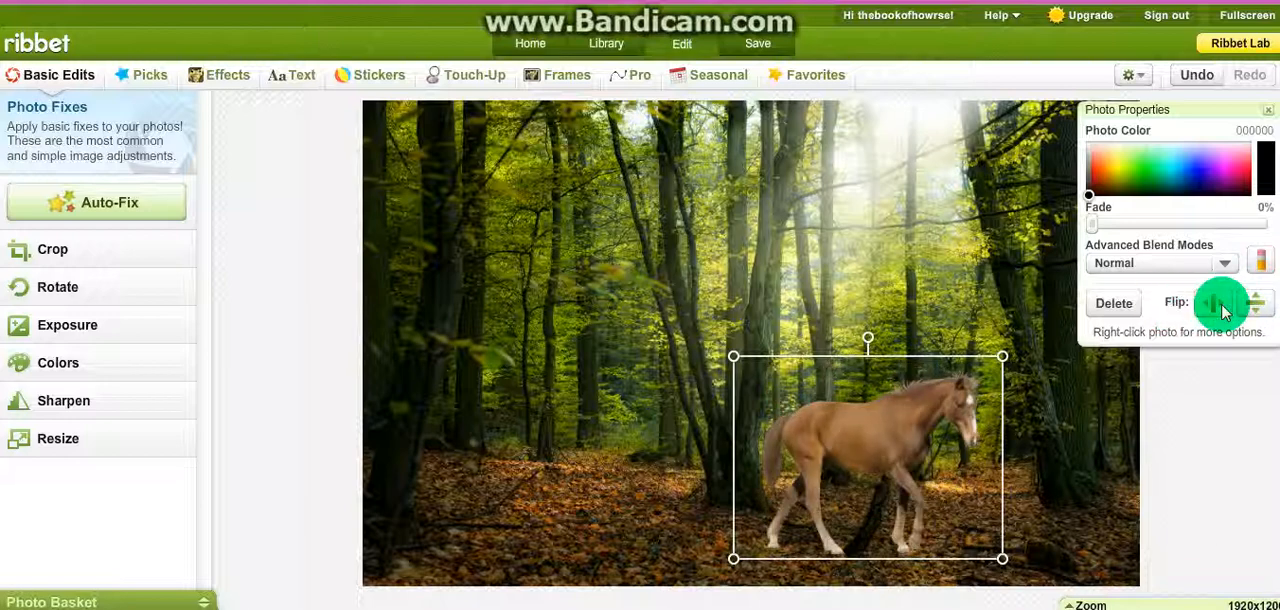
{"action": "left_click", "coordinate": [1220, 306]}
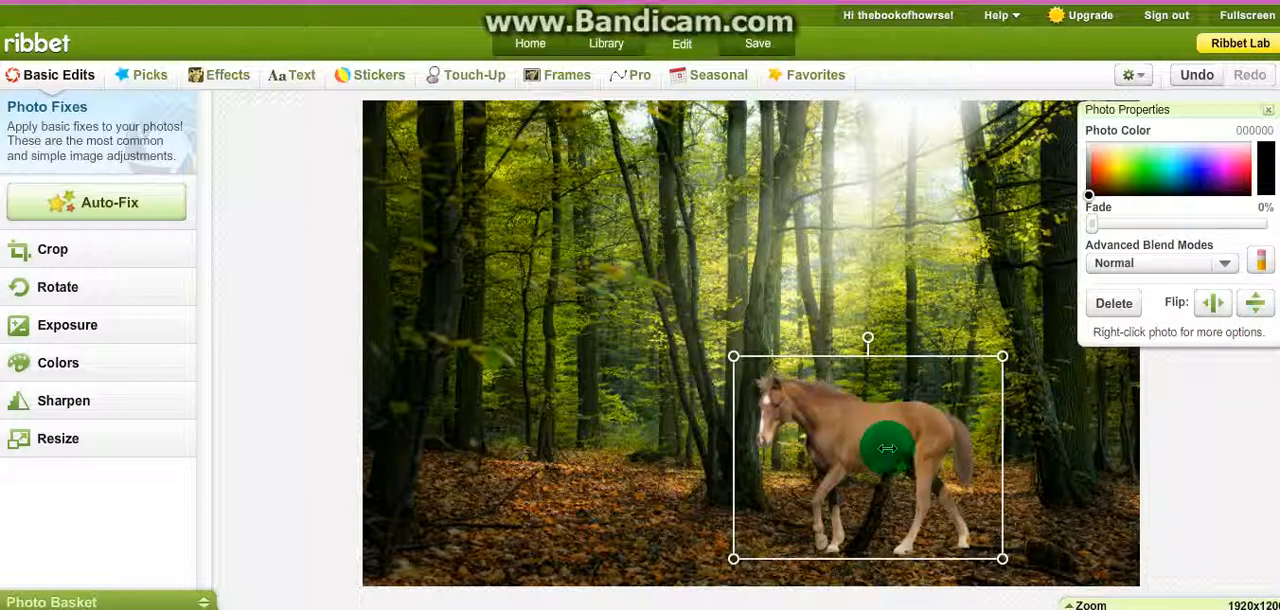
Step: Move the horse slightly to the left in front of the tree trunk and deselect it
{"action": "left_click_drag", "start_coordinate": [887, 448], "coordinate": [856, 453]}
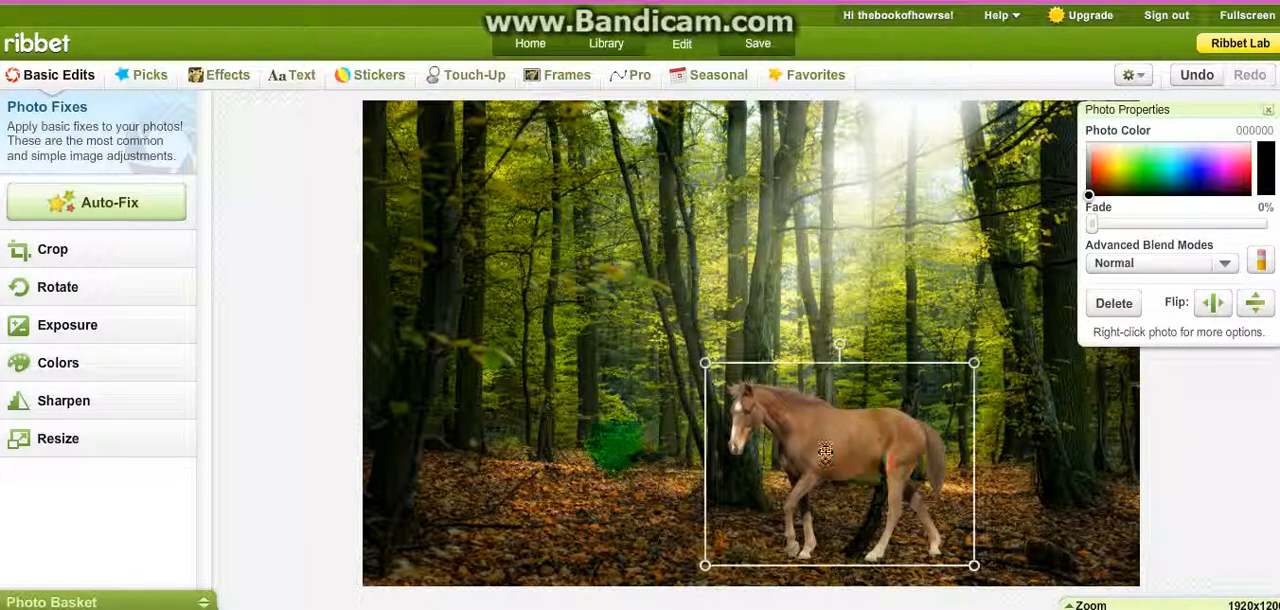
{"action": "left_click", "coordinate": [517, 470]}
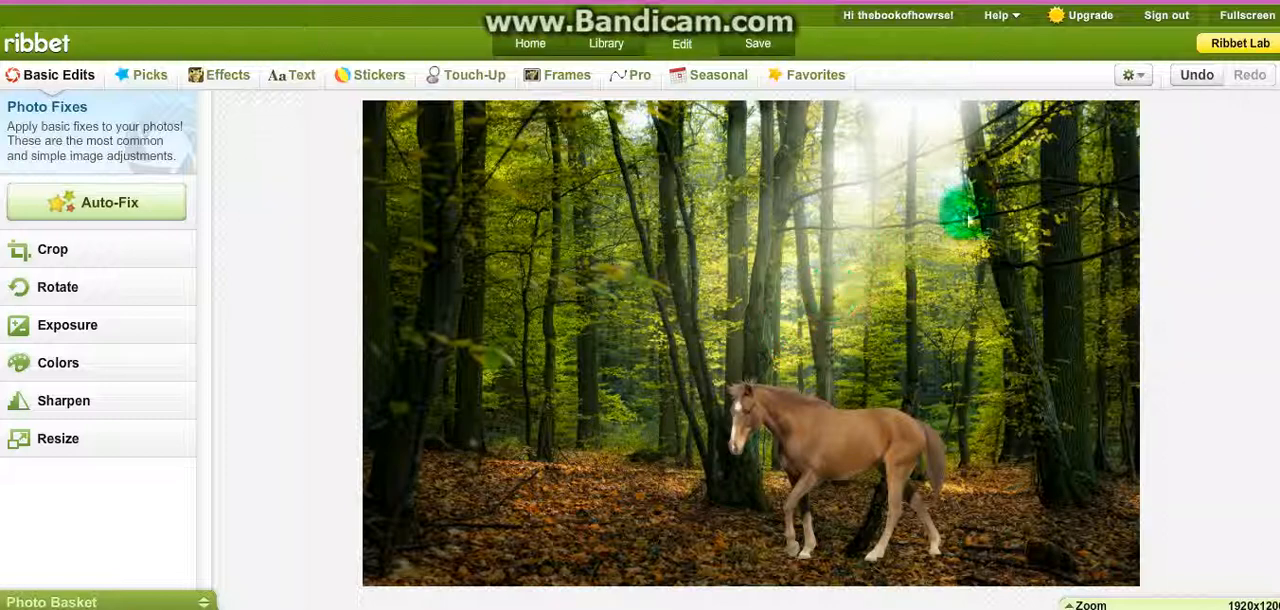
Step: Try the Doodle effect by painting yellow strokes at brush size 45 around the uncombined horse, and discard them
{"action": "left_click", "coordinate": [1134, 78]}
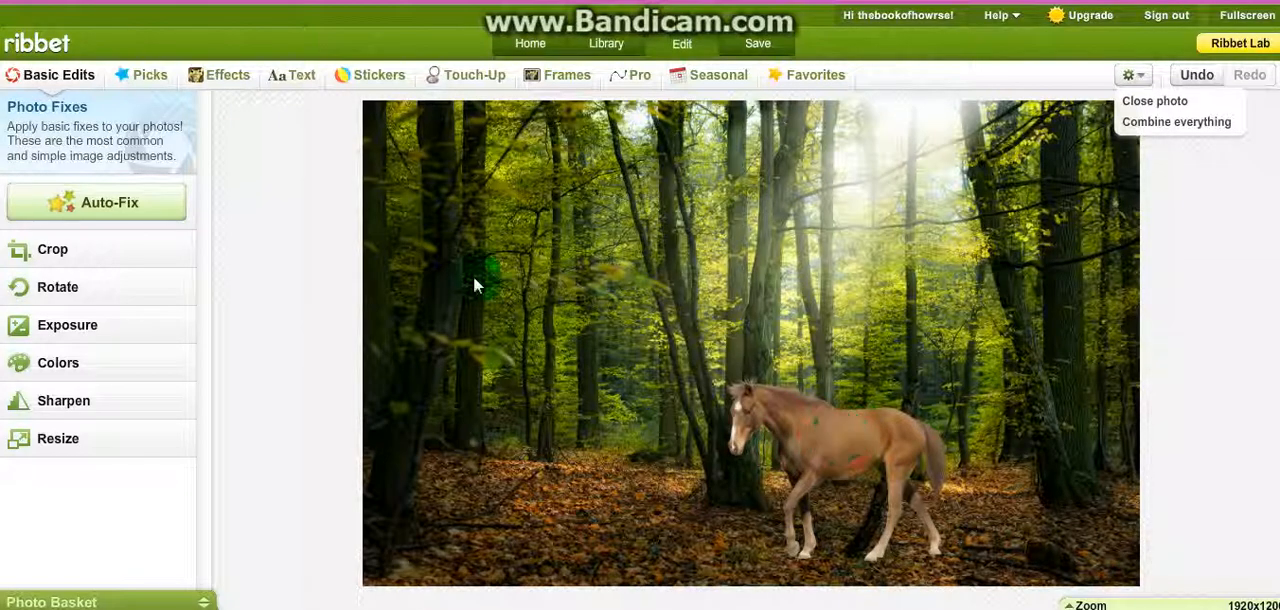
{"action": "left_click", "coordinate": [225, 75]}
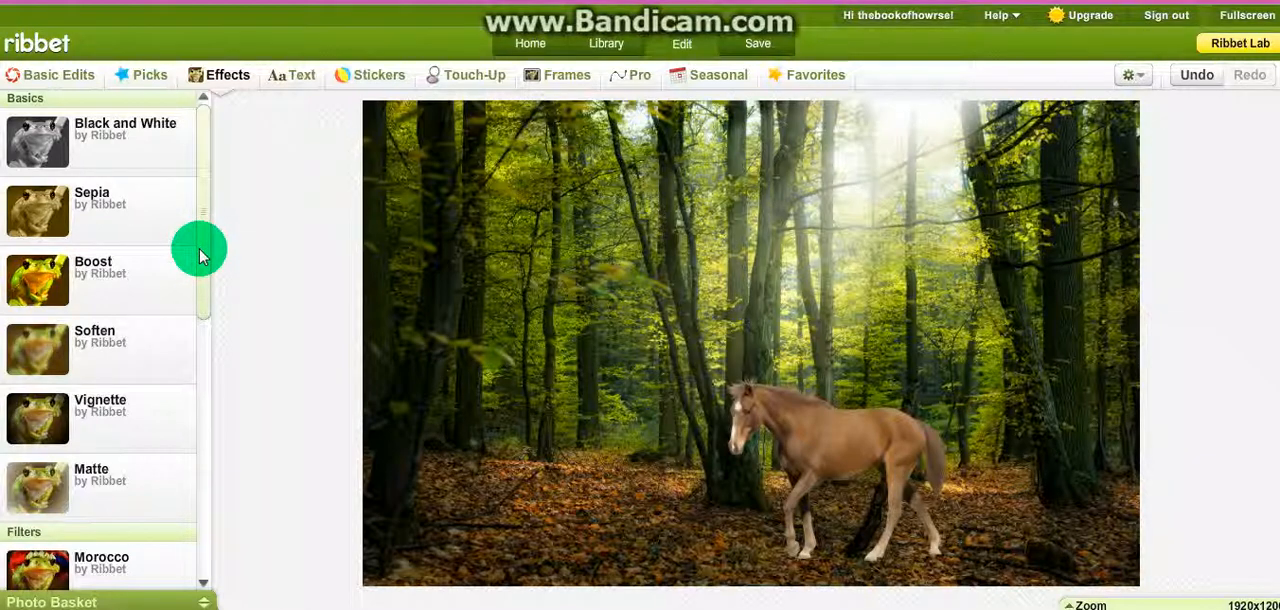
{"action": "left_click_drag", "start_coordinate": [199, 254], "coordinate": [205, 600]}
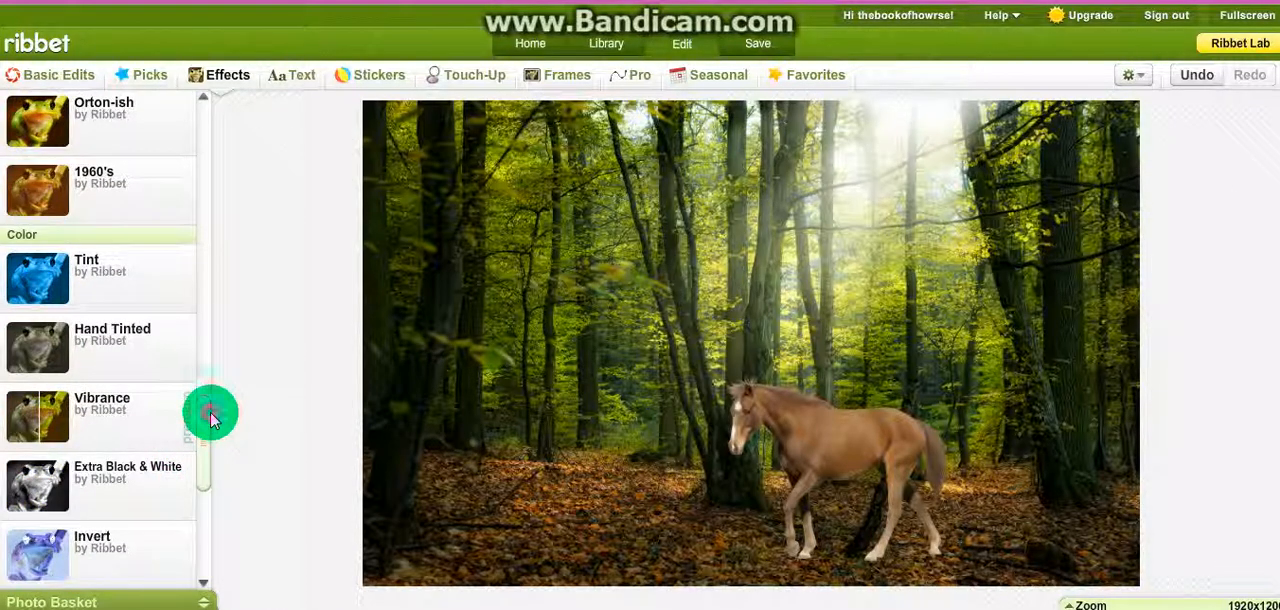
{"action": "left_click_drag", "start_coordinate": [211, 416], "coordinate": [206, 568]}
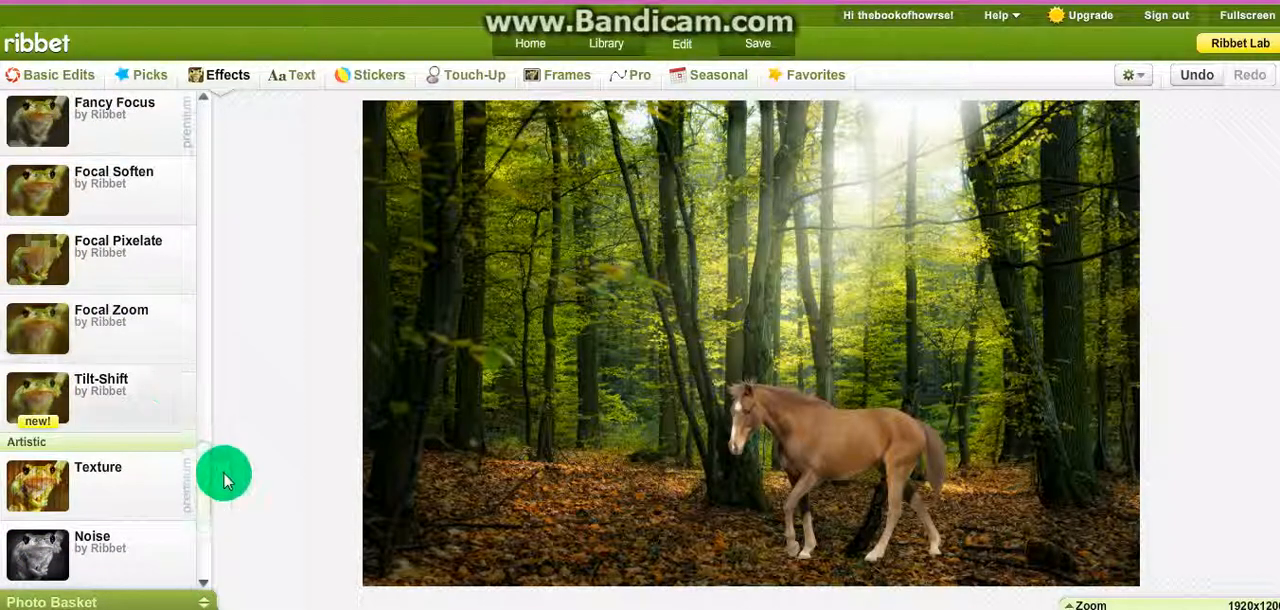
{"action": "left_click_drag", "start_coordinate": [210, 479], "coordinate": [205, 583]}
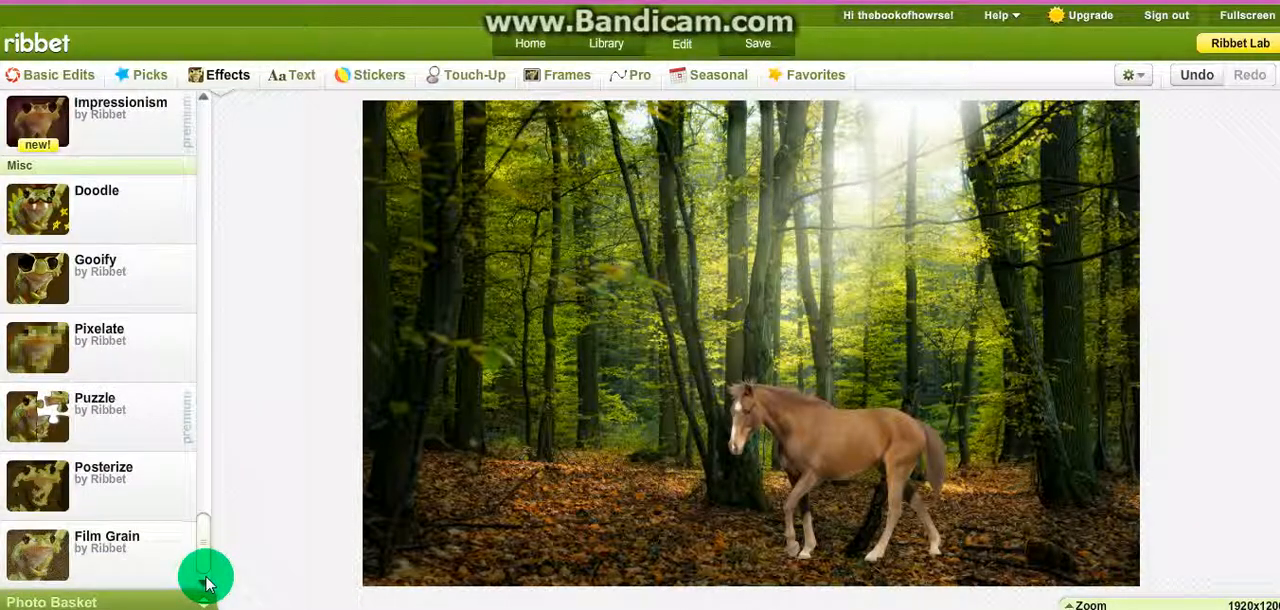
{"action": "left_click", "coordinate": [104, 192]}
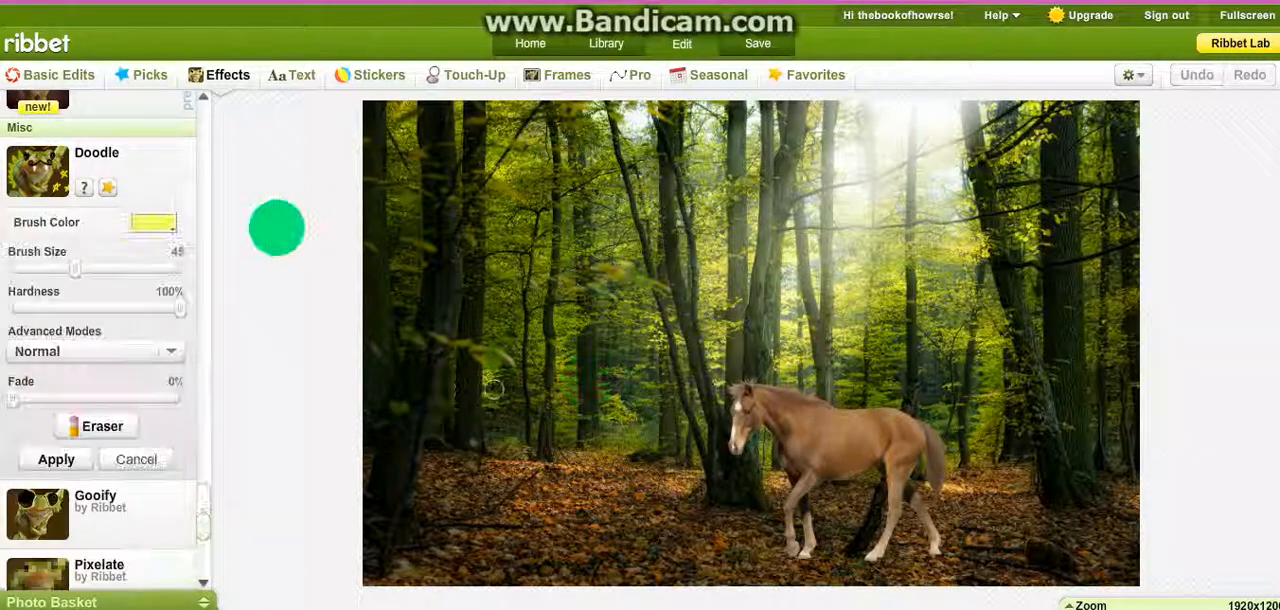
{"action": "mouse_move", "coordinate": [757, 325]}
{"action": "left_mouse_down"}
{"action": "mouse_move", "coordinate": [888, 507]}
{"action": "mouse_move", "coordinate": [906, 545]}
{"action": "left_mouse_up"}
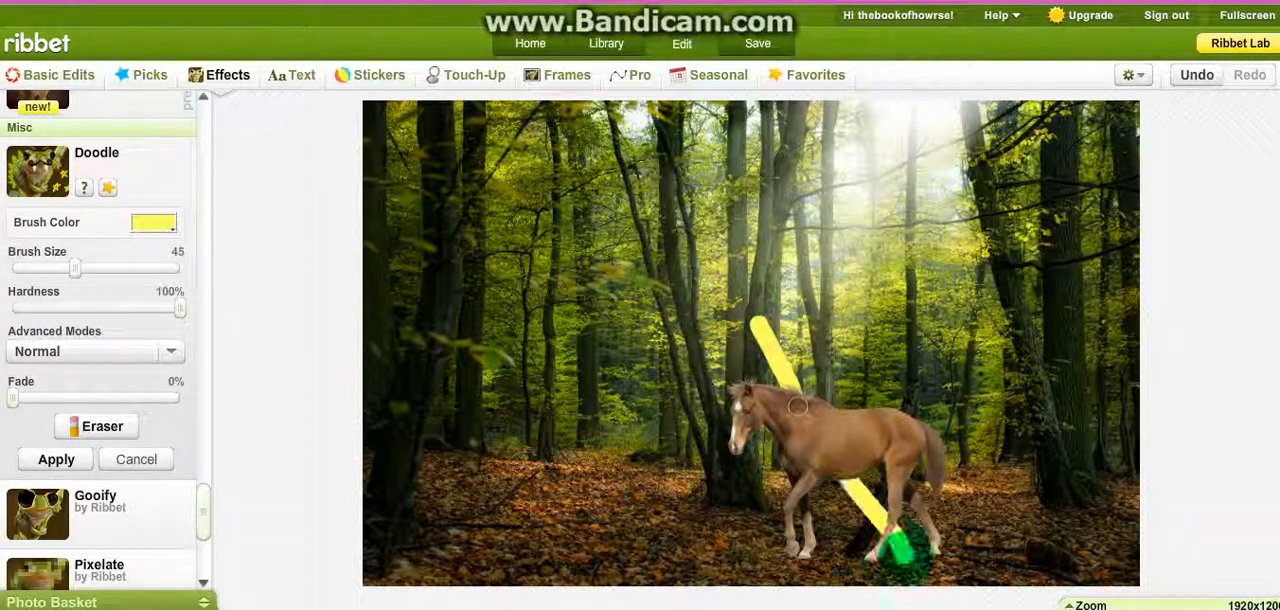
{"action": "mouse_move", "coordinate": [1018, 505]}
{"action": "left_mouse_down"}
{"action": "mouse_move", "coordinate": [916, 427]}
{"action": "mouse_move", "coordinate": [631, 445]}
{"action": "mouse_move", "coordinate": [531, 487]}
{"action": "left_mouse_up"}
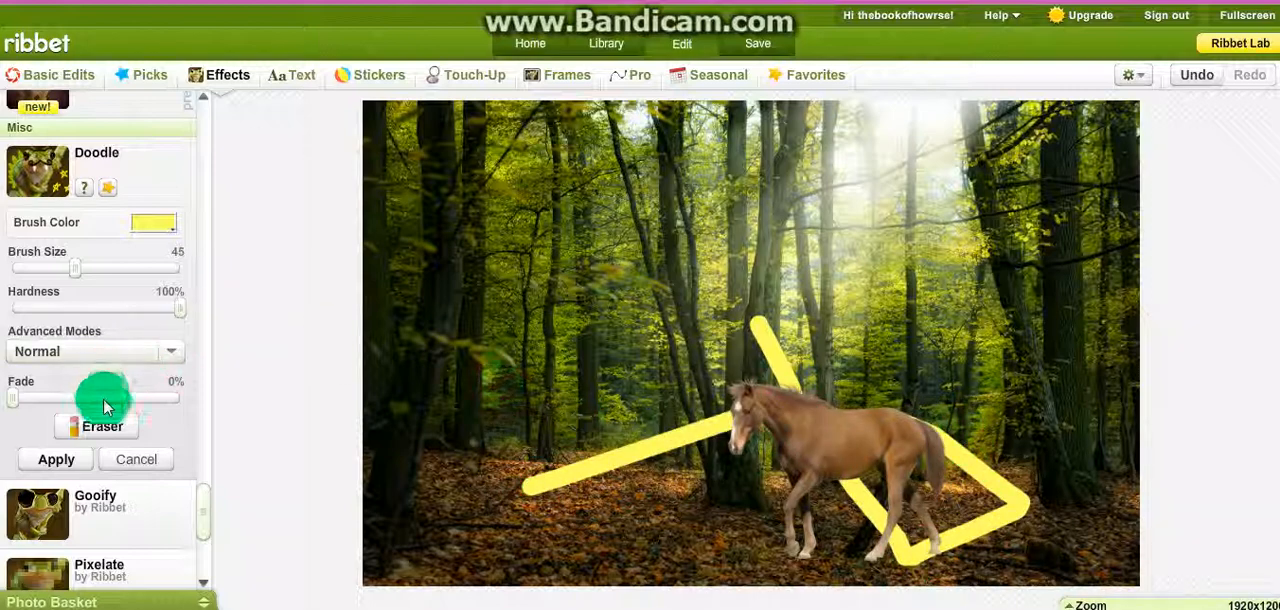
{"action": "left_click", "coordinate": [136, 462]}
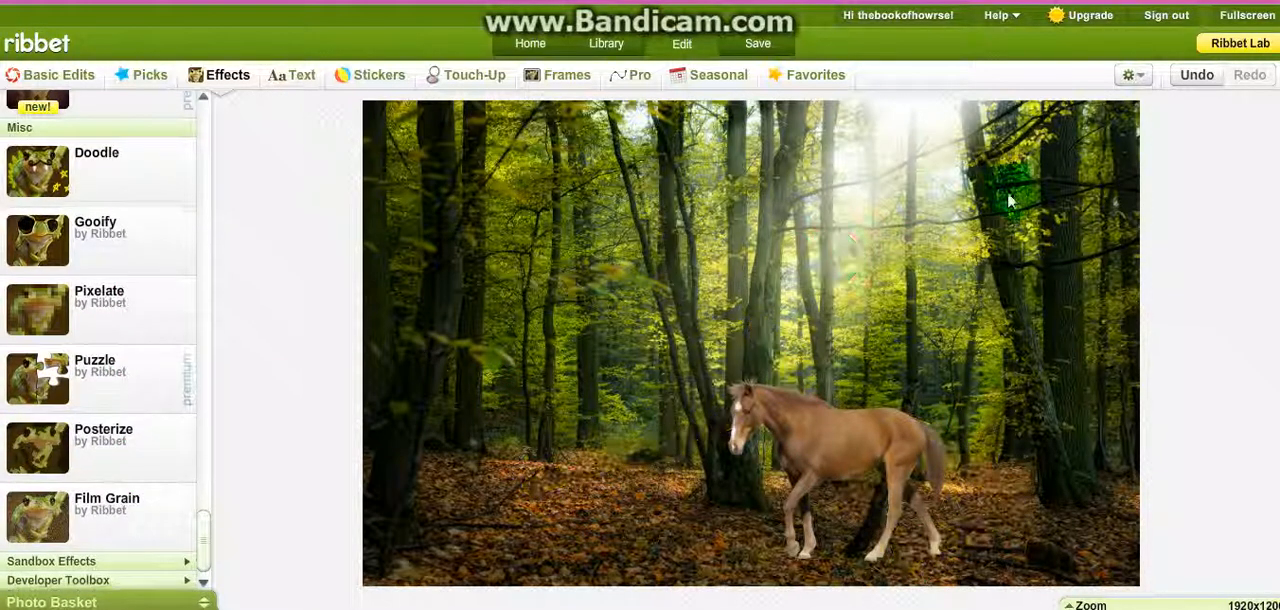
Step: Combine everything so the horse merges with the forest background
{"action": "left_click", "coordinate": [1135, 77]}
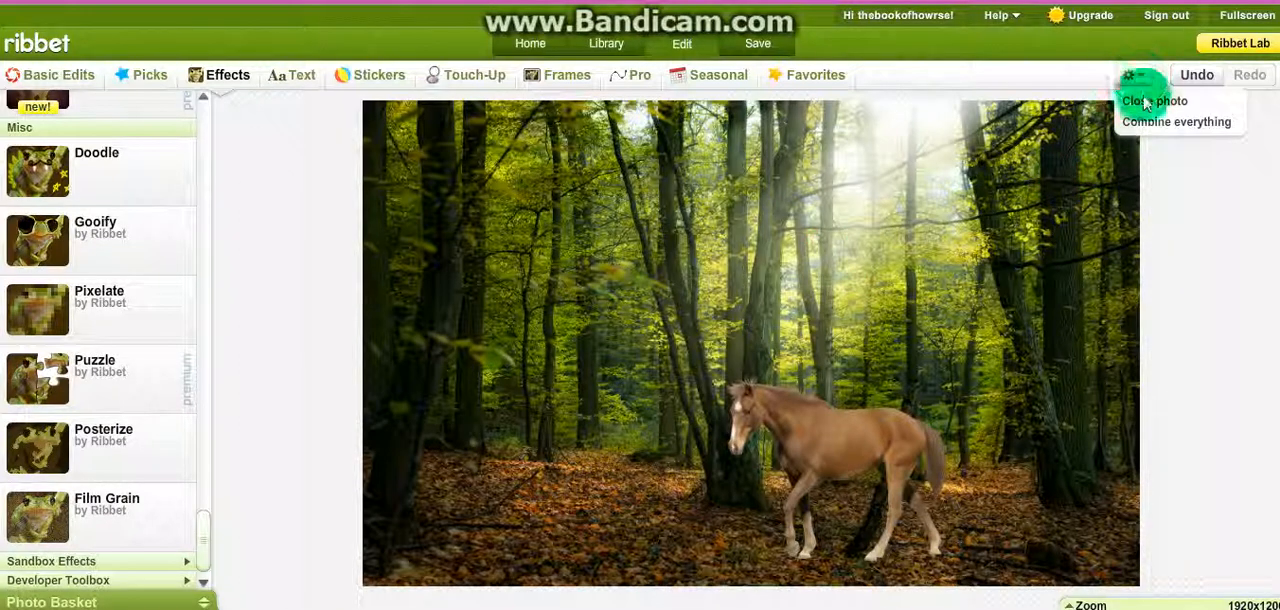
{"action": "left_click", "coordinate": [1147, 123]}
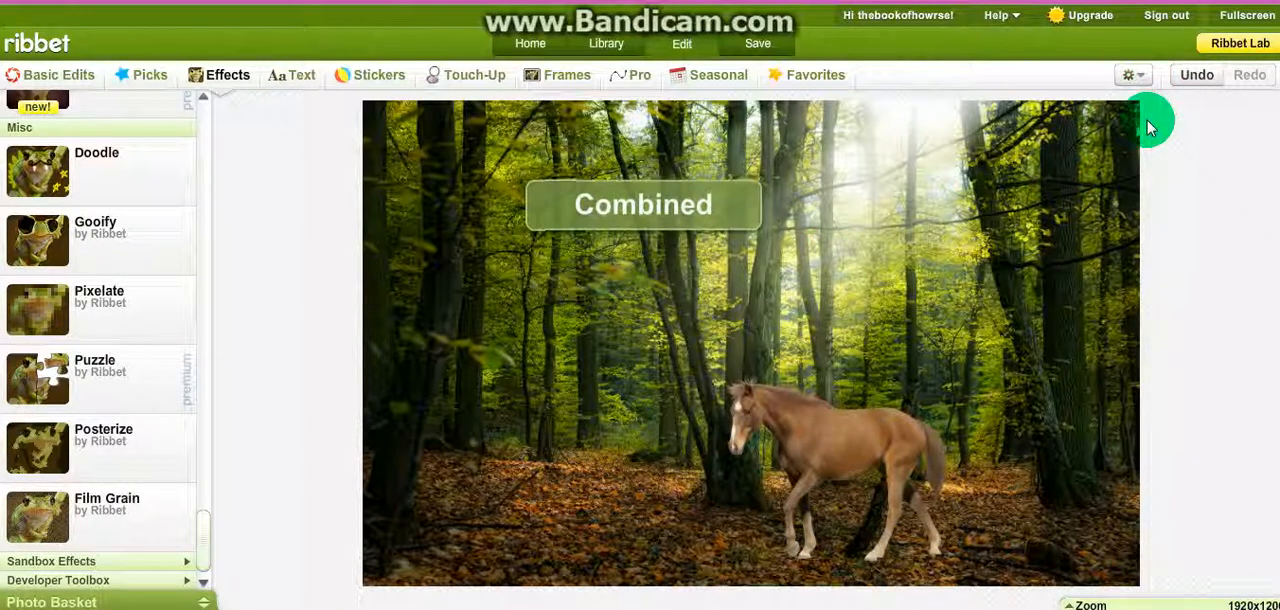
Step: Try the Doodle effect by painting a yellow stroke at brush size 45 diagonally across the combined horse, and discard it
{"action": "left_click", "coordinate": [100, 182]}
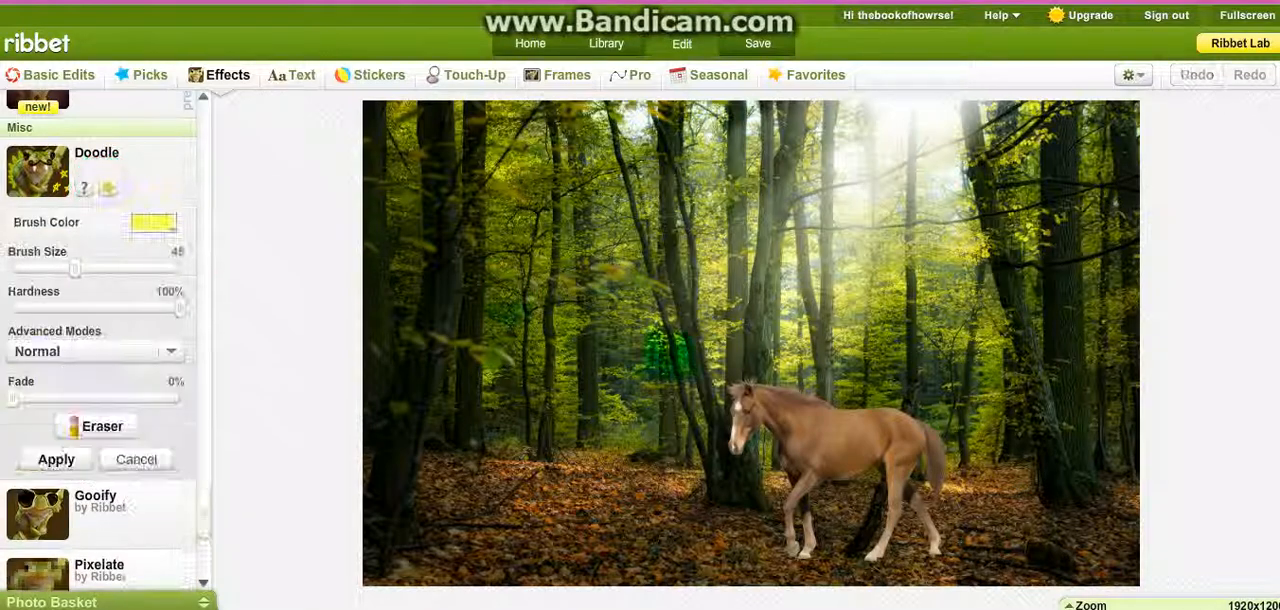
{"action": "left_click_drag", "start_coordinate": [712, 385], "coordinate": [988, 496]}
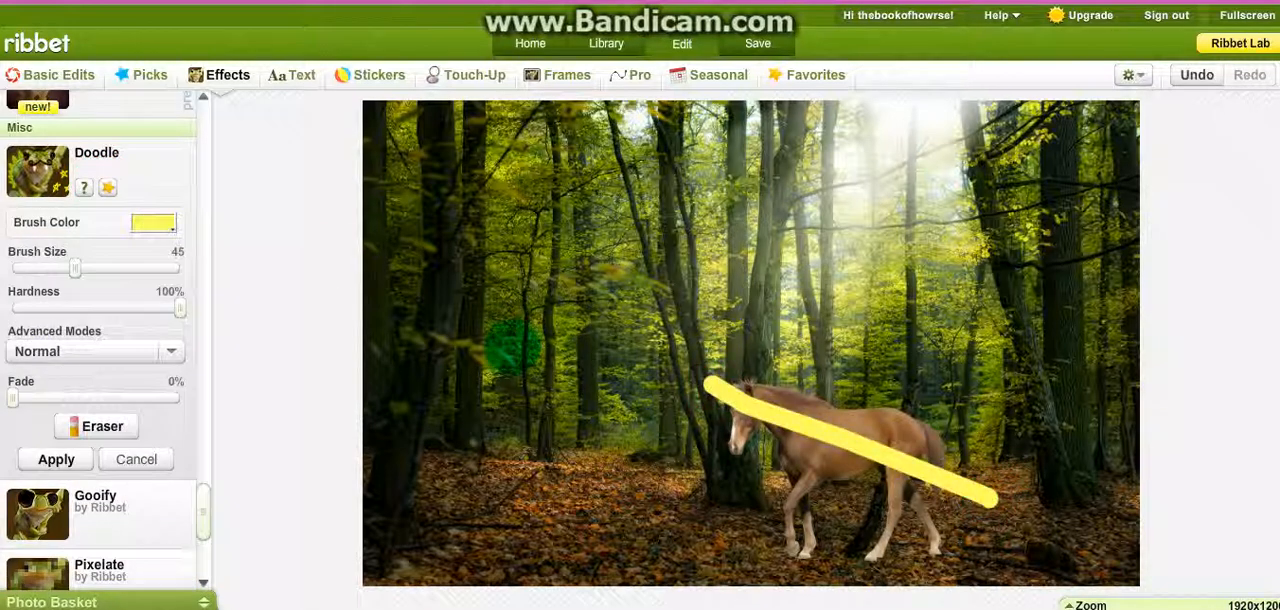
{"action": "left_click", "coordinate": [149, 458]}
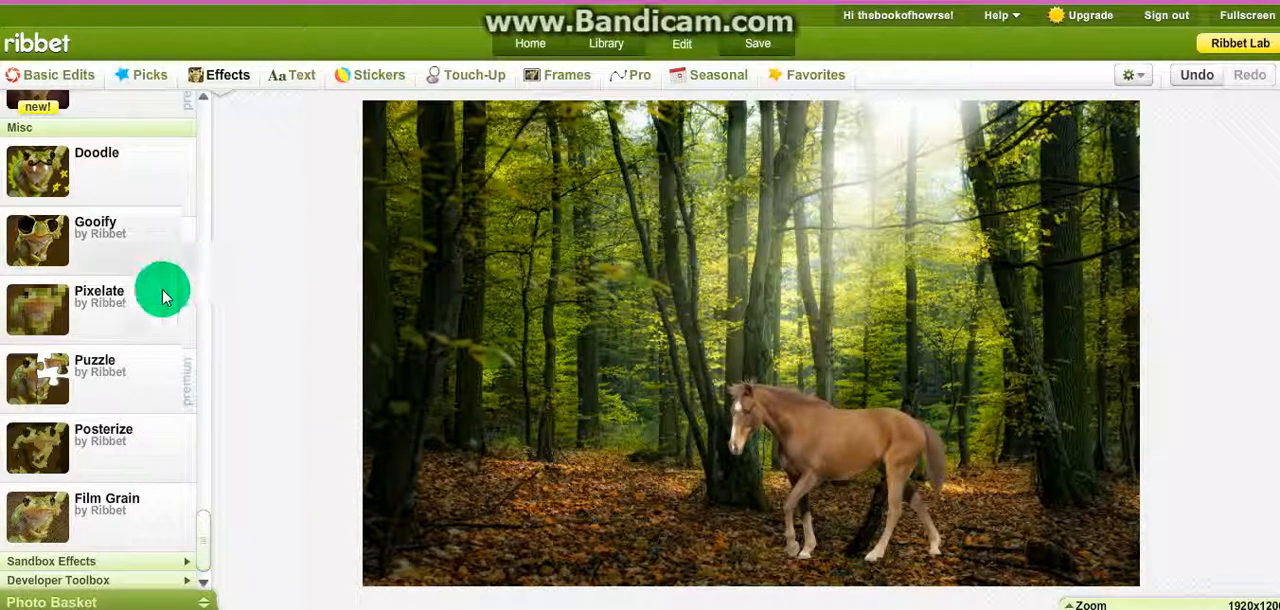
Step: Look through the available Touch-Up tools for skin, eyes and mouth
{"action": "left_click_drag", "start_coordinate": [207, 566], "coordinate": [166, 200]}
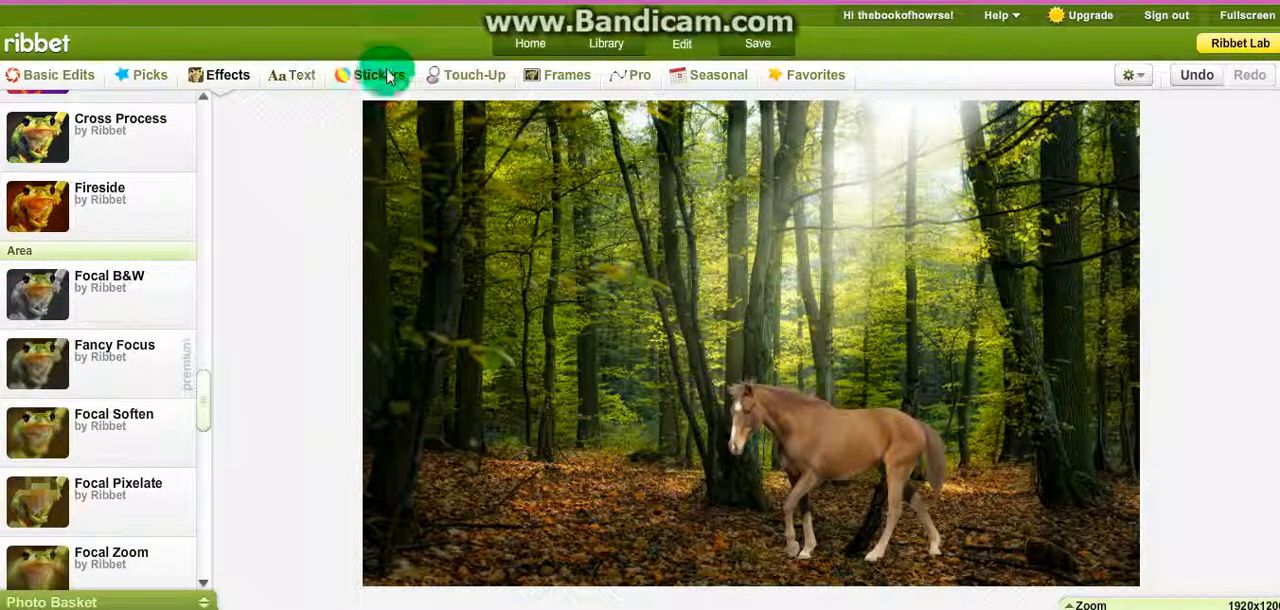
{"action": "left_click", "coordinate": [474, 76]}
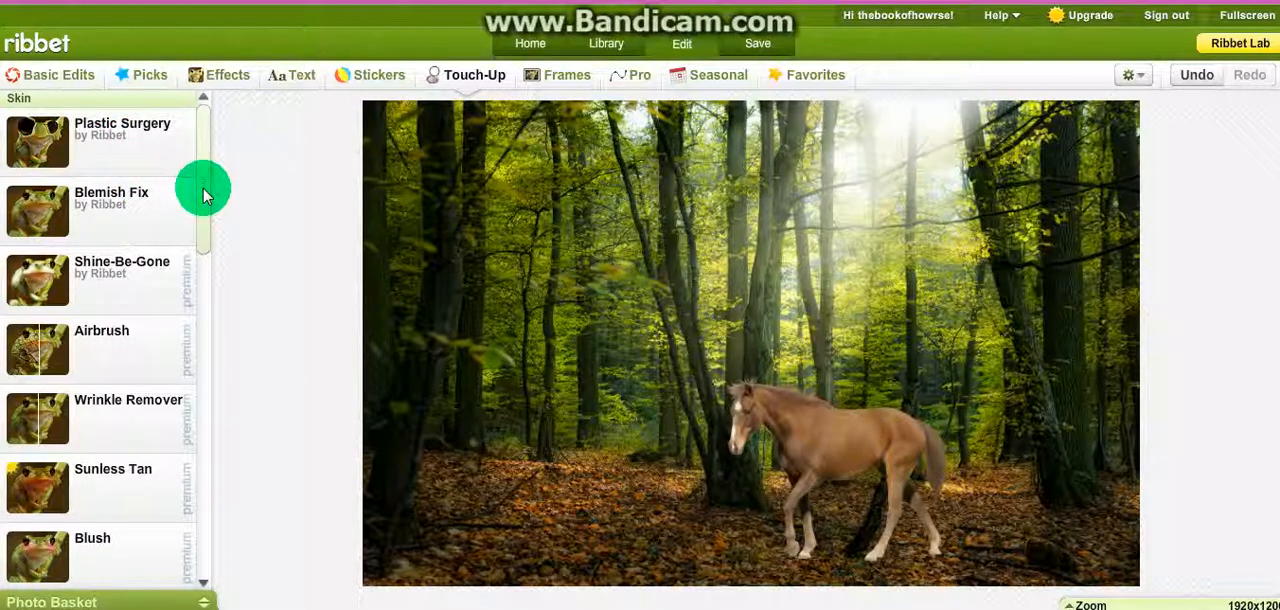
{"action": "scroll", "coordinate": [199, 545], "scroll_direction": "down", "scroll_amount": 3}
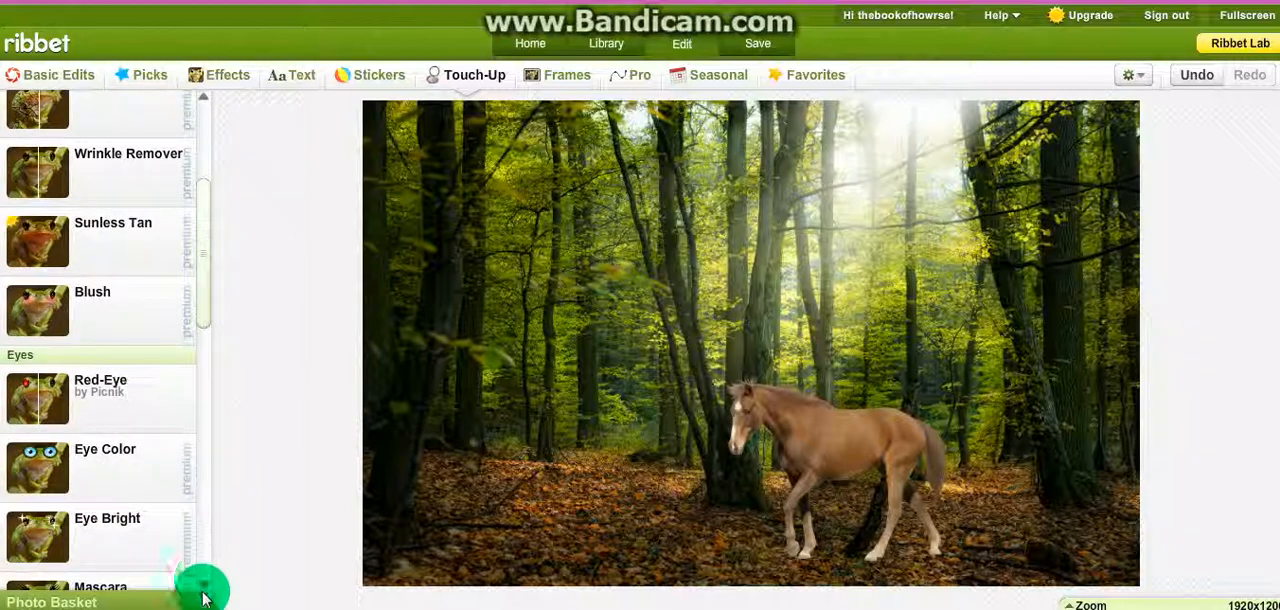
{"action": "left_click", "coordinate": [204, 586]}
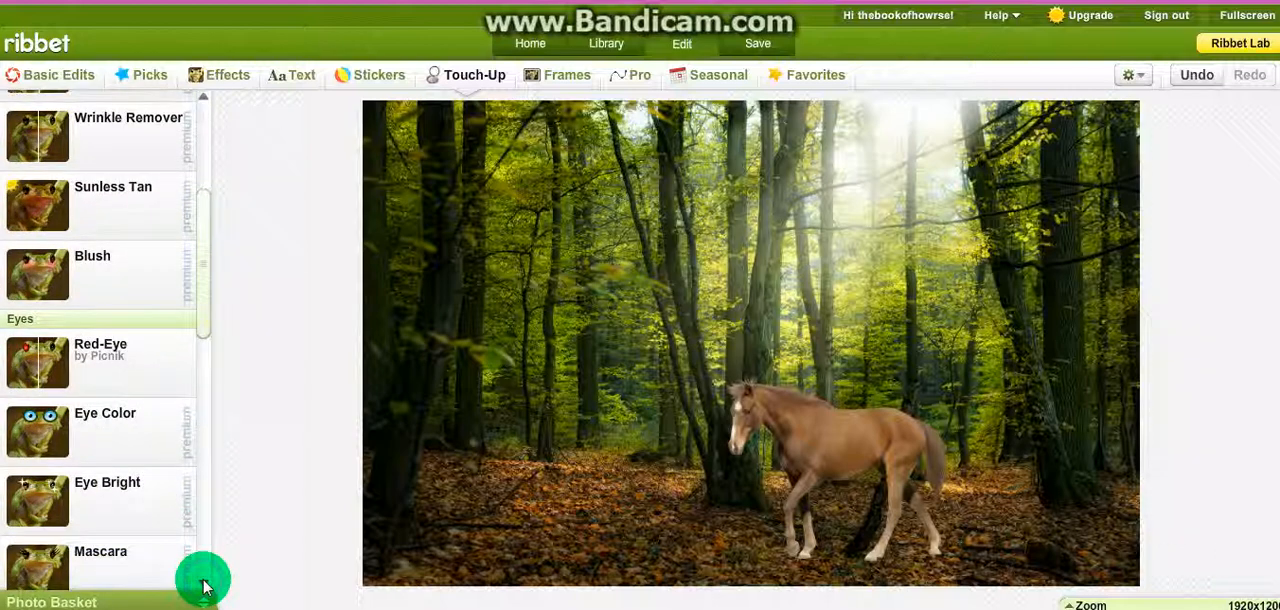
{"action": "left_click", "coordinate": [204, 586]}
{"action": "left_click", "coordinate": [204, 586]}
{"action": "left_click", "coordinate": [204, 586]}
{"action": "left_click", "coordinate": [204, 586]}
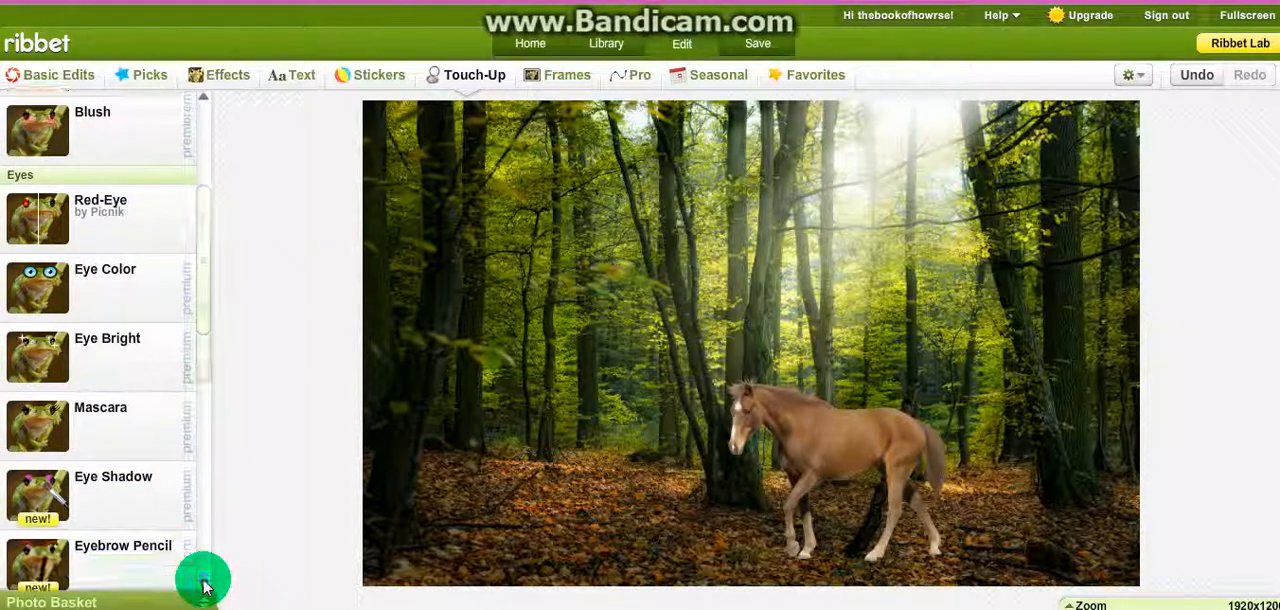
{"action": "left_click", "coordinate": [204, 586]}
{"action": "left_click", "coordinate": [204, 586]}
{"action": "left_click", "coordinate": [204, 586]}
{"action": "left_click", "coordinate": [204, 586]}
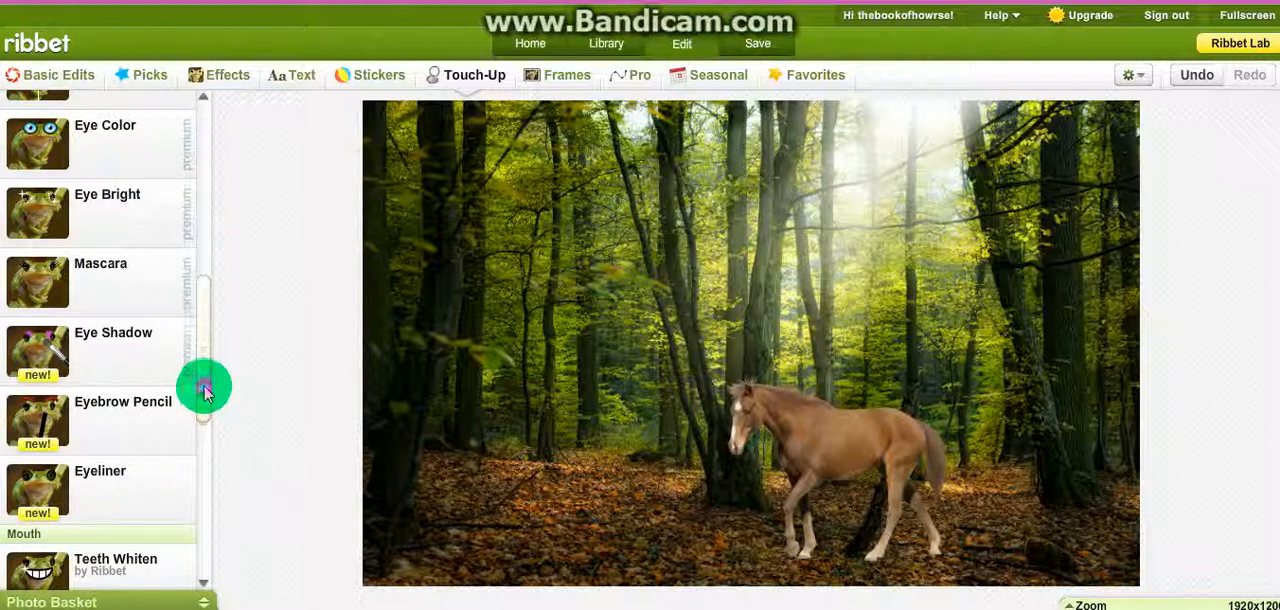
{"action": "left_click", "coordinate": [205, 103]}
{"action": "left_click", "coordinate": [205, 103]}
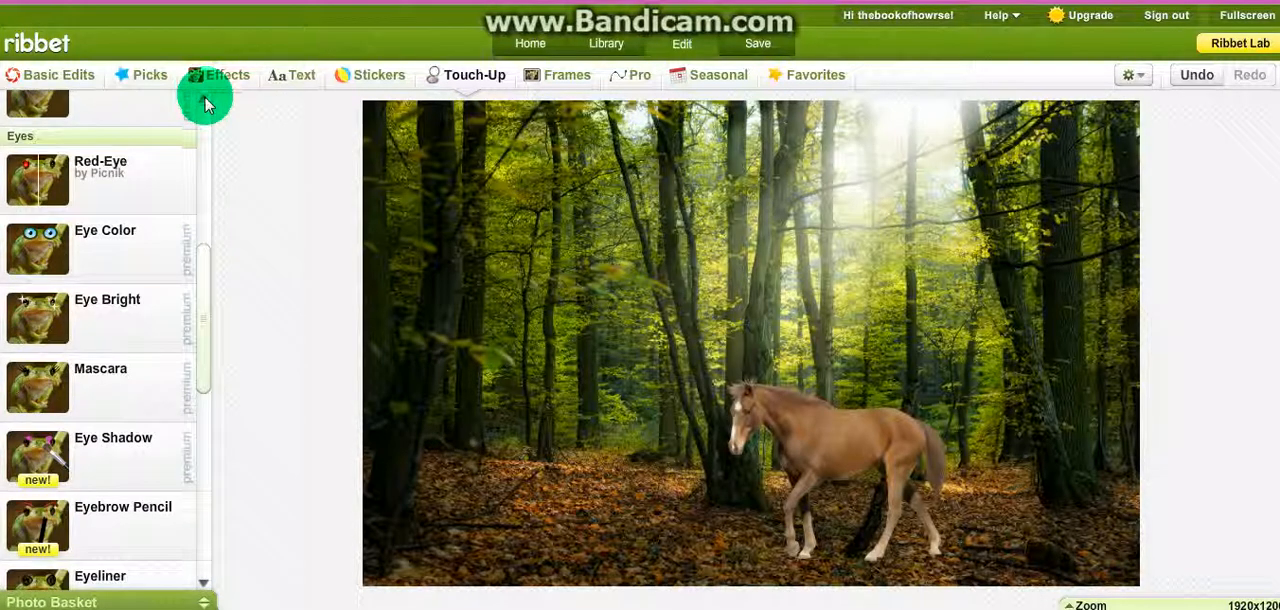
{"action": "left_click", "coordinate": [205, 103]}
{"action": "left_click", "coordinate": [205, 103]}
{"action": "left_click", "coordinate": [205, 103]}
{"action": "left_click", "coordinate": [205, 103]}
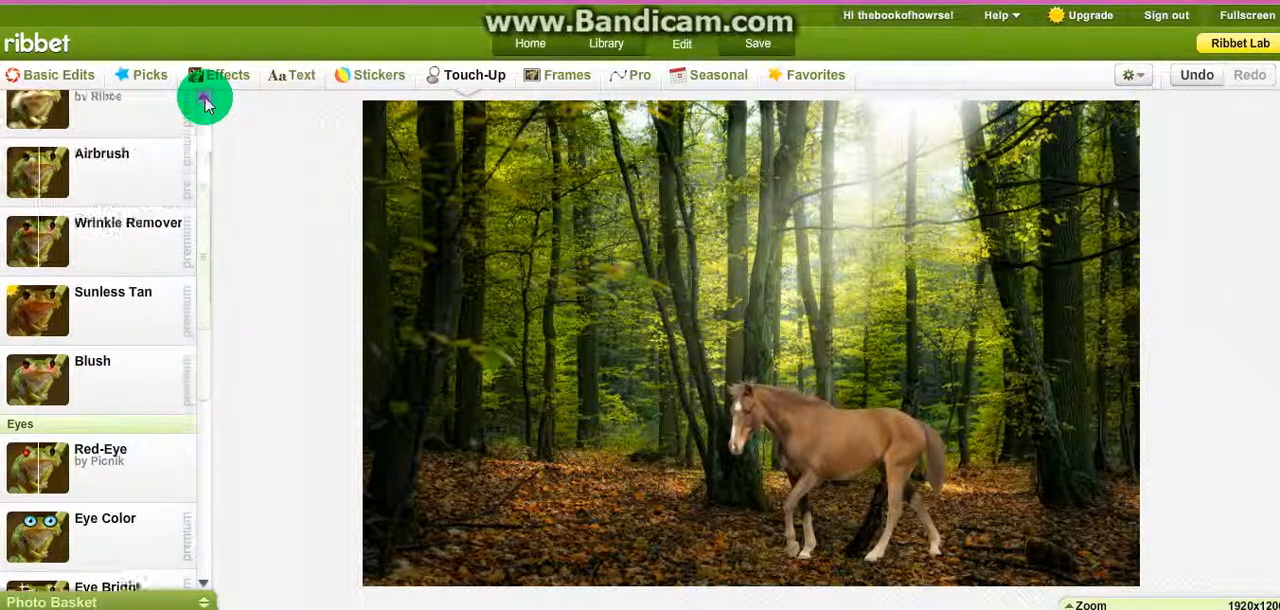
{"action": "left_click", "coordinate": [205, 103]}
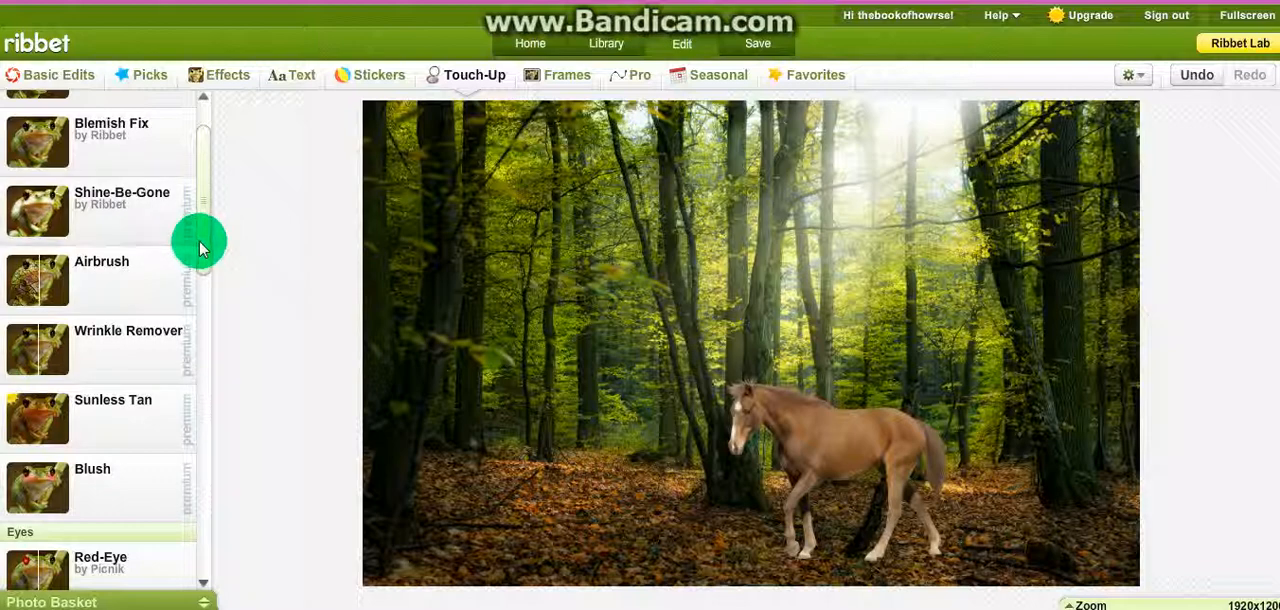
{"action": "scroll", "coordinate": [200, 240], "scroll_direction": "up", "scroll_amount": 2}
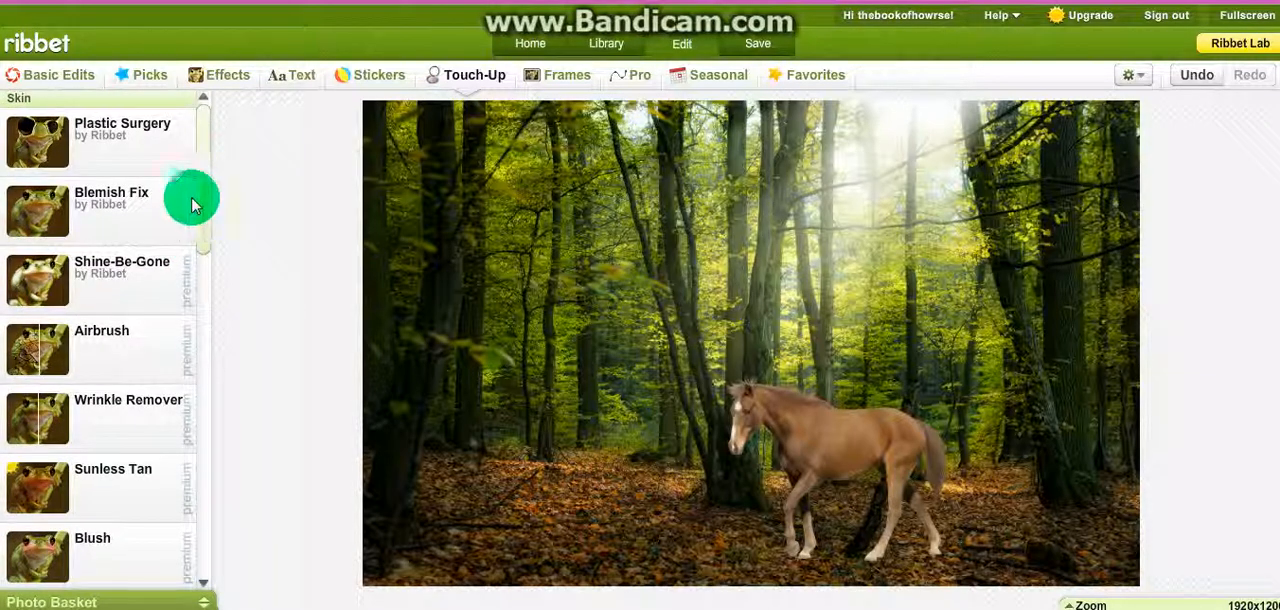
Step: Apply Blemish Fix with brush size 39 around the horse's hooves and lower legs to blend them into the ground
{"action": "left_click", "coordinate": [167, 224]}
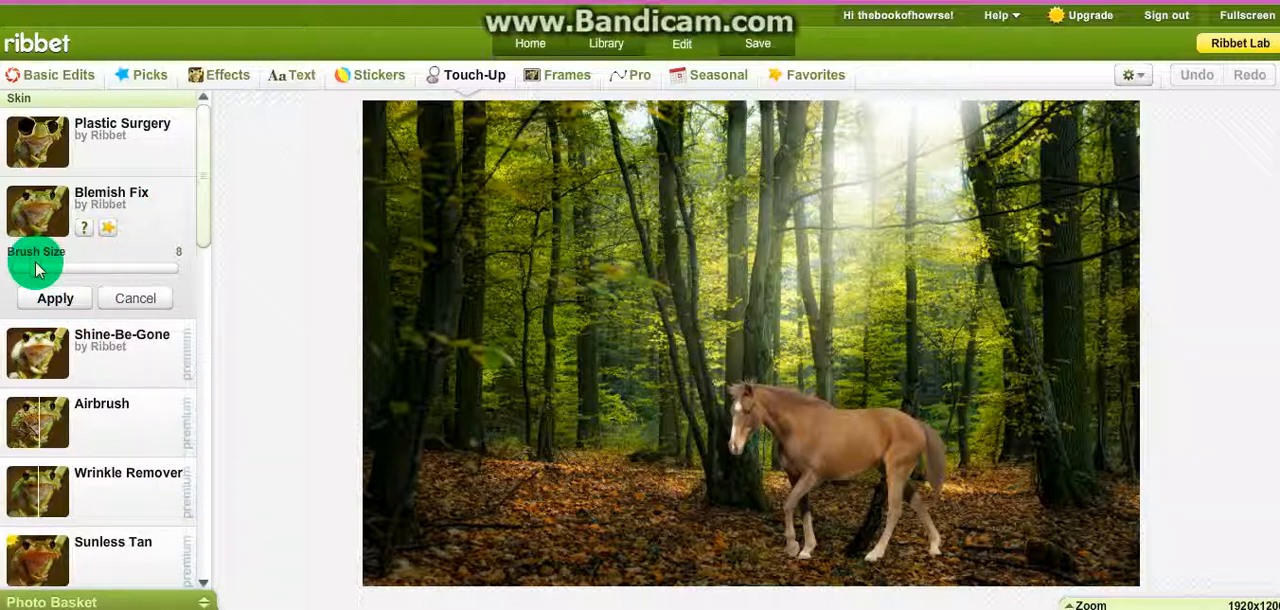
{"action": "left_click_drag", "start_coordinate": [47, 279], "coordinate": [140, 271]}
{"action": "left_click", "coordinate": [55, 305]}
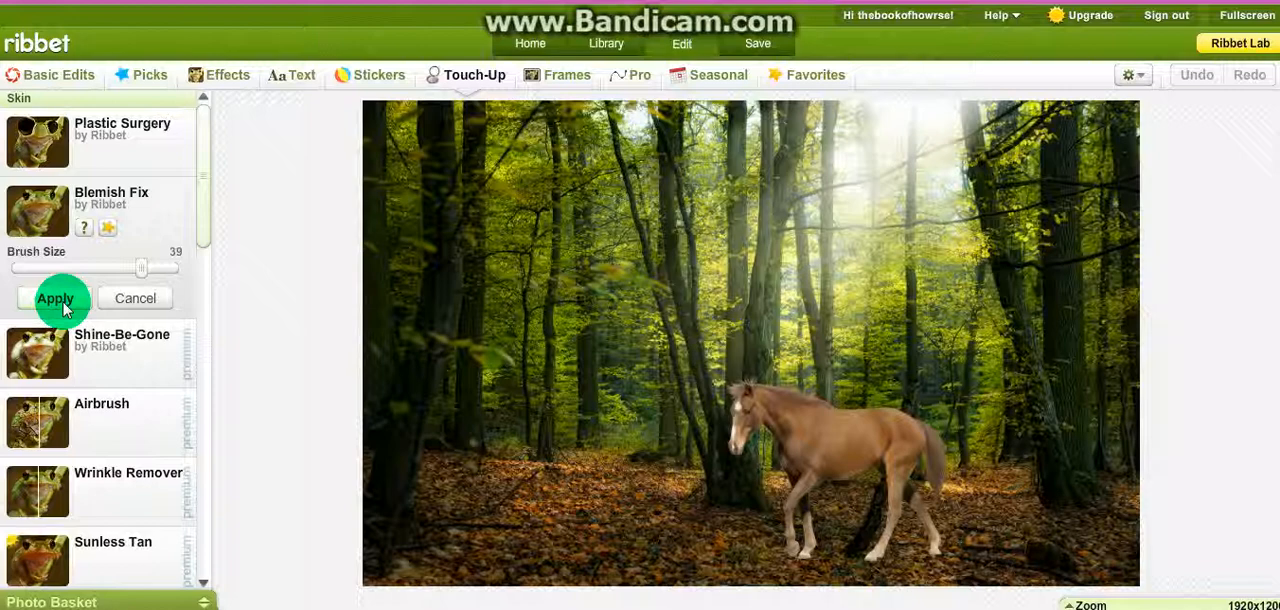
{"action": "mouse_move", "coordinate": [789, 554]}
{"action": "left_mouse_down"}
{"action": "mouse_move", "coordinate": [823, 543]}
{"action": "mouse_move", "coordinate": [806, 545]}
{"action": "mouse_move", "coordinate": [808, 560]}
{"action": "left_mouse_up"}
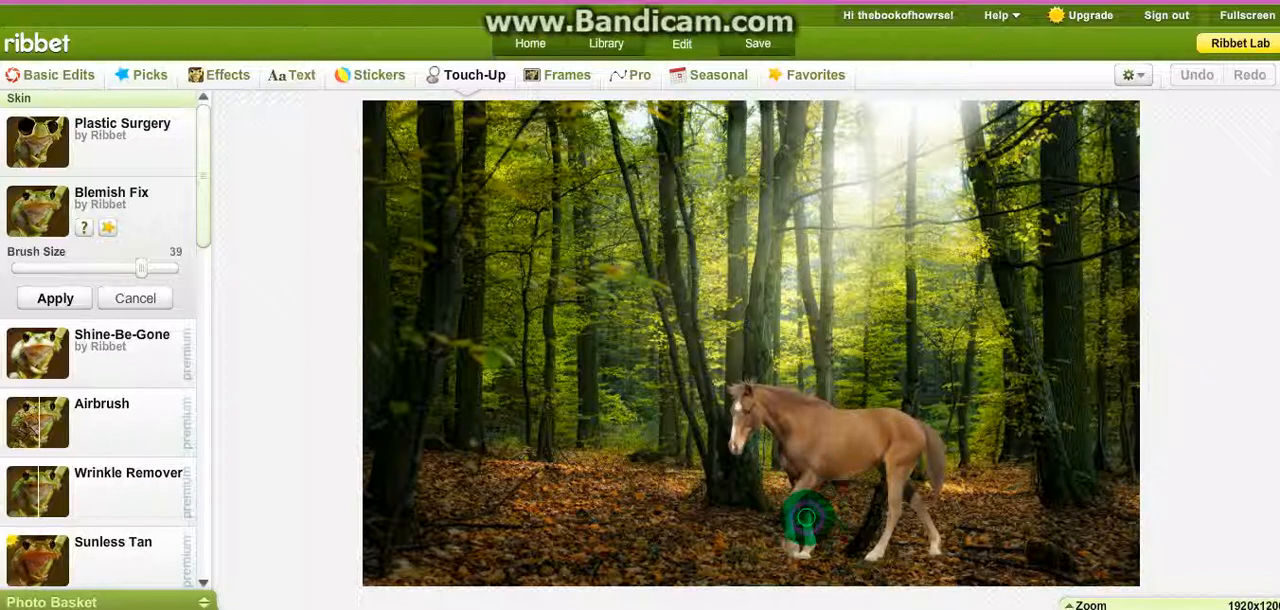
{"action": "mouse_move", "coordinate": [915, 518]}
{"action": "left_mouse_down"}
{"action": "mouse_move", "coordinate": [875, 530]}
{"action": "mouse_move", "coordinate": [888, 539]}
{"action": "mouse_move", "coordinate": [912, 498]}
{"action": "left_mouse_up"}
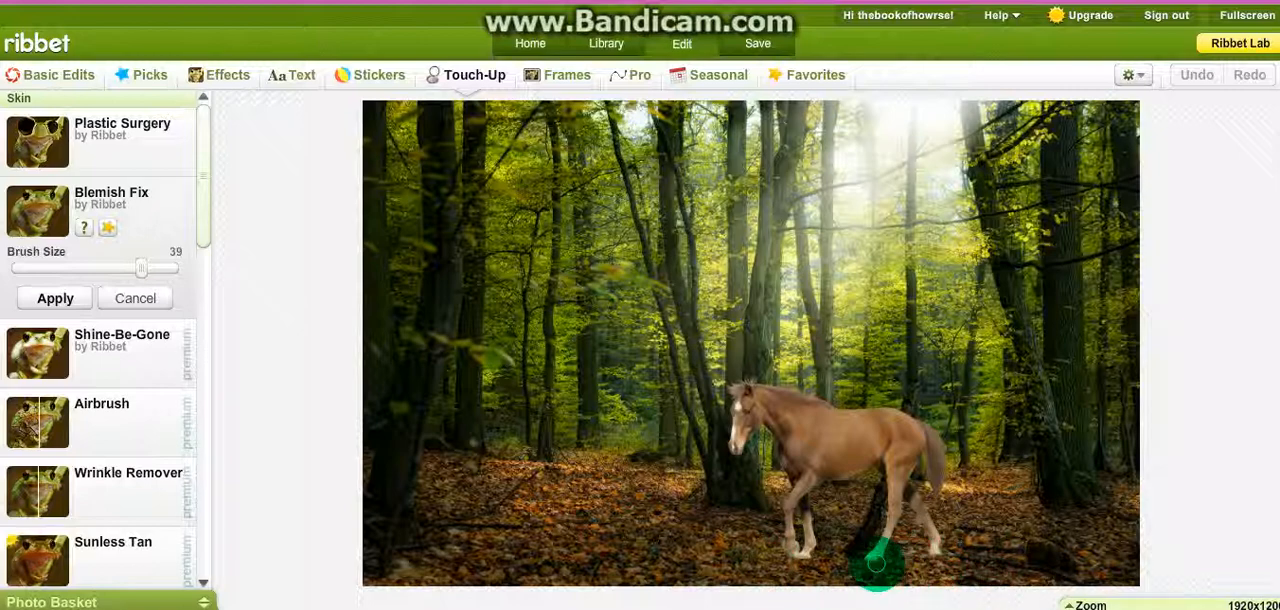
{"action": "mouse_move", "coordinate": [810, 568]}
{"action": "left_mouse_down"}
{"action": "mouse_move", "coordinate": [792, 538]}
{"action": "mouse_move", "coordinate": [804, 558]}
{"action": "left_mouse_up"}
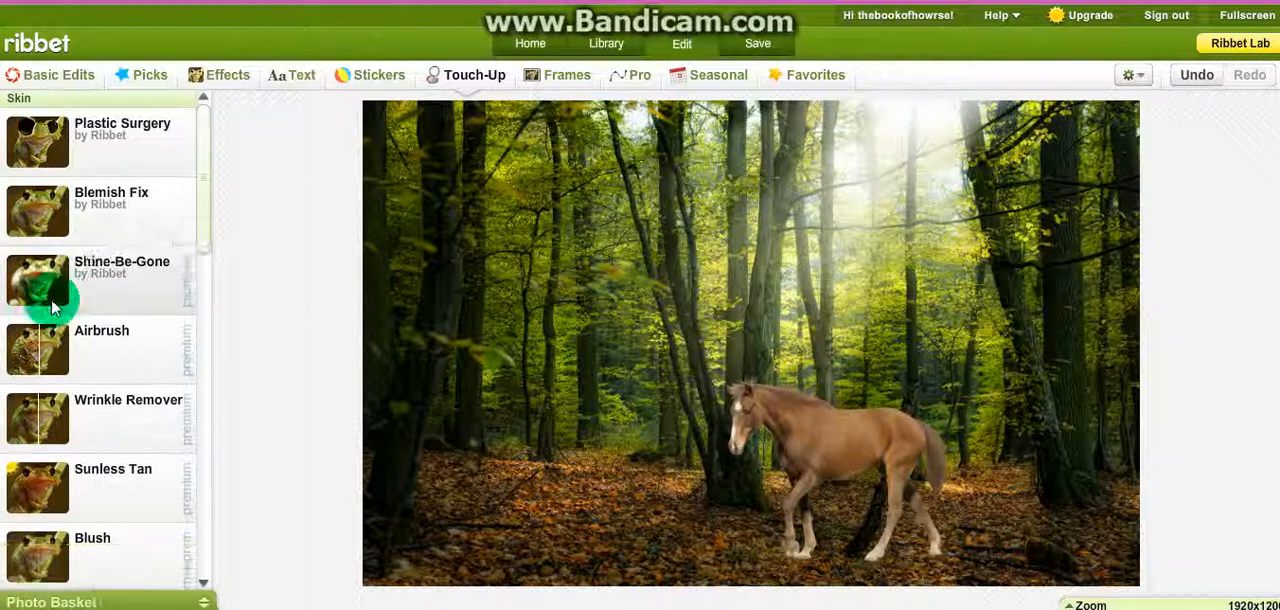
Step: Airbrush the horse's legs, body and head in Natural mode with brush size 50 and fade 60%
{"action": "left_click_drag", "start_coordinate": [203, 212], "coordinate": [206, 220]}
{"action": "scroll", "coordinate": [206, 226], "scroll_direction": "down", "scroll_amount": 2}
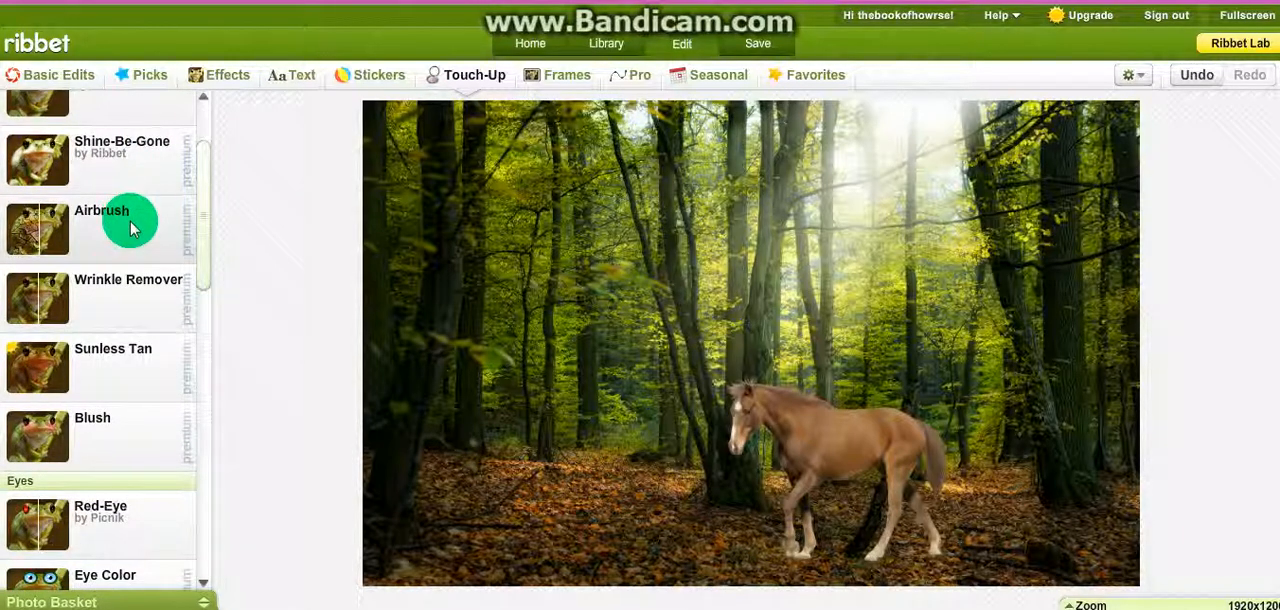
{"action": "left_click", "coordinate": [130, 228]}
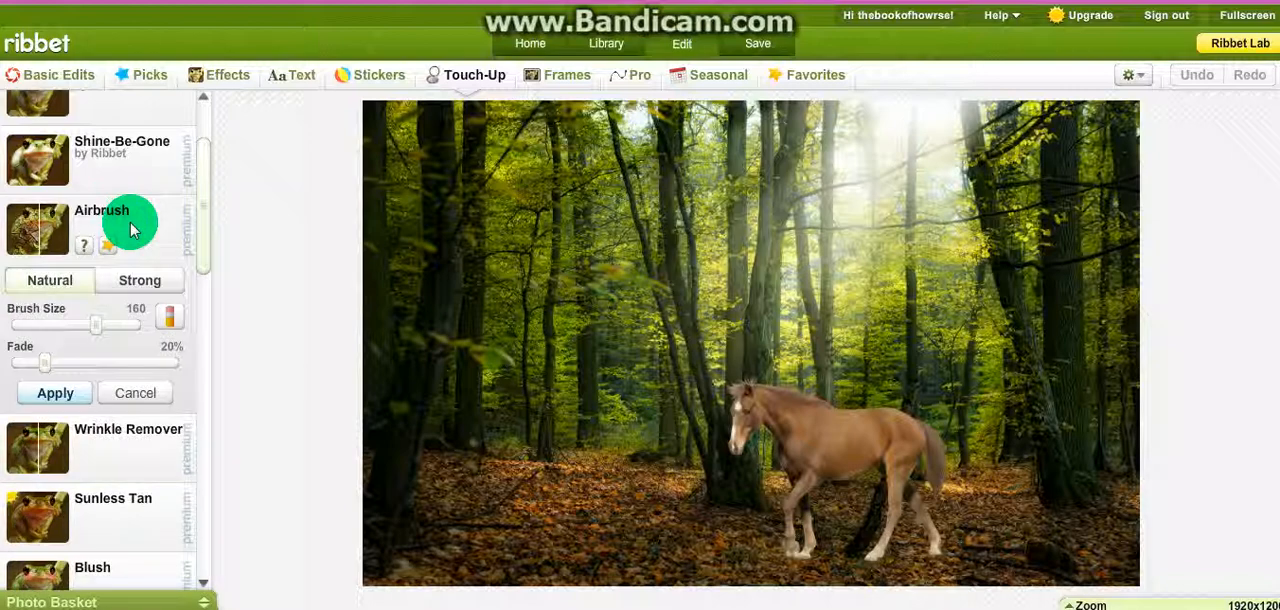
{"action": "left_click_drag", "start_coordinate": [102, 324], "coordinate": [62, 324]}
{"action": "left_click_drag", "start_coordinate": [50, 368], "coordinate": [50, 368]}
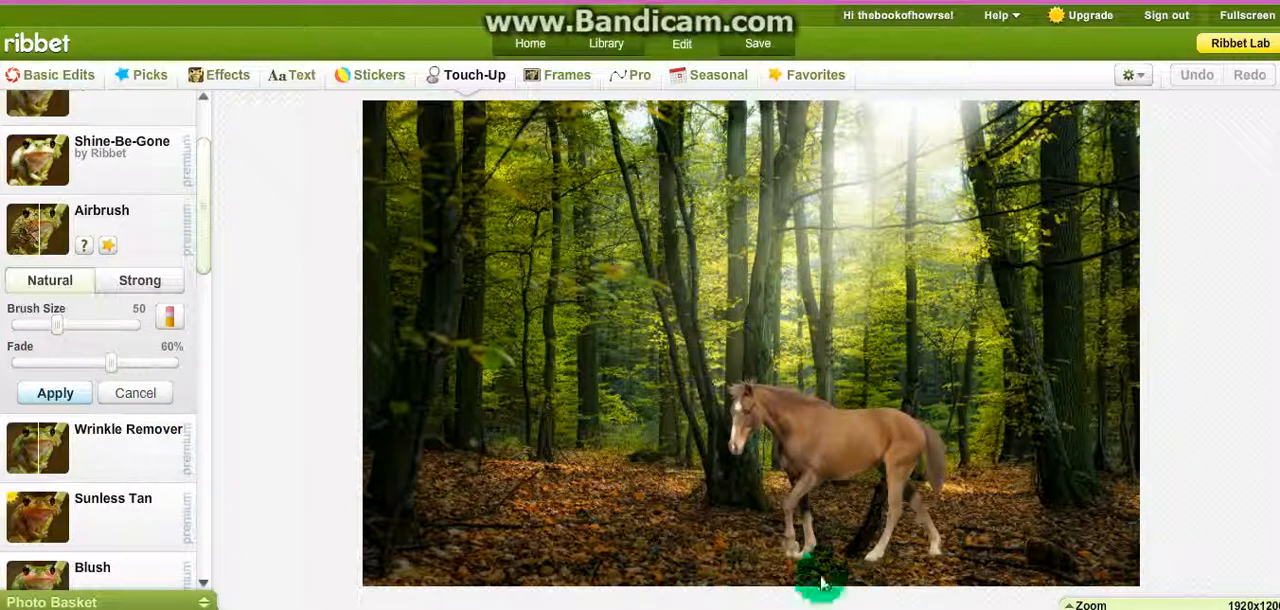
{"action": "mouse_move", "coordinate": [788, 570]}
{"action": "left_mouse_down"}
{"action": "mouse_move", "coordinate": [822, 553]}
{"action": "mouse_move", "coordinate": [831, 578]}
{"action": "mouse_move", "coordinate": [870, 572]}
{"action": "mouse_move", "coordinate": [866, 468]}
{"action": "mouse_move", "coordinate": [888, 457]}
{"action": "mouse_move", "coordinate": [870, 430]}
{"action": "left_mouse_up"}
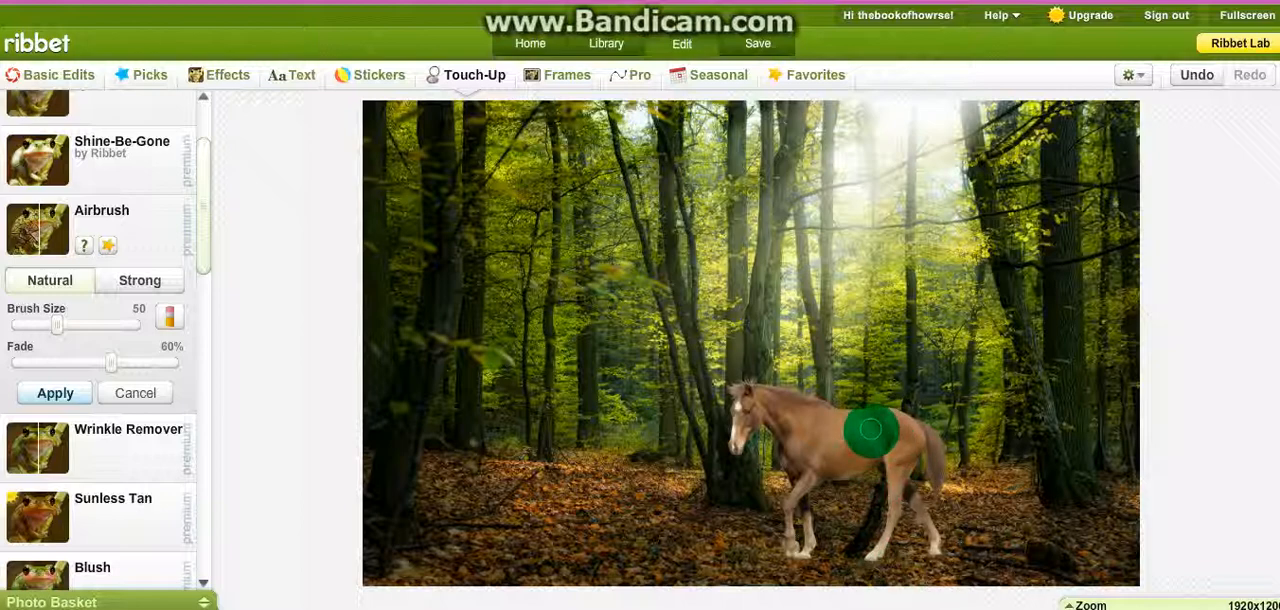
{"action": "mouse_move", "coordinate": [870, 430]}
{"action": "left_mouse_down"}
{"action": "mouse_move", "coordinate": [719, 397]}
{"action": "mouse_move", "coordinate": [838, 430]}
{"action": "mouse_move", "coordinate": [718, 441]}
{"action": "left_mouse_up"}
{"action": "mouse_move", "coordinate": [797, 195]}
{"action": "left_mouse_down"}
{"action": "mouse_move", "coordinate": [886, 177]}
{"action": "mouse_move", "coordinate": [771, 177]}
{"action": "mouse_move", "coordinate": [792, 176]}
{"action": "mouse_move", "coordinate": [770, 303]}
{"action": "mouse_move", "coordinate": [815, 382]}
{"action": "mouse_move", "coordinate": [822, 509]}
{"action": "mouse_move", "coordinate": [807, 536]}
{"action": "mouse_move", "coordinate": [800, 492]}
{"action": "mouse_move", "coordinate": [820, 445]}
{"action": "mouse_move", "coordinate": [800, 518]}
{"action": "mouse_move", "coordinate": [766, 543]}
{"action": "mouse_move", "coordinate": [777, 551]}
{"action": "mouse_move", "coordinate": [800, 560]}
{"action": "mouse_move", "coordinate": [826, 434]}
{"action": "mouse_move", "coordinate": [851, 434]}
{"action": "mouse_move", "coordinate": [790, 432]}
{"action": "mouse_move", "coordinate": [786, 451]}
{"action": "mouse_move", "coordinate": [766, 429]}
{"action": "mouse_move", "coordinate": [800, 463]}
{"action": "mouse_move", "coordinate": [826, 466]}
{"action": "mouse_move", "coordinate": [831, 452]}
{"action": "left_mouse_up"}
{"action": "left_click", "coordinate": [56, 396]}
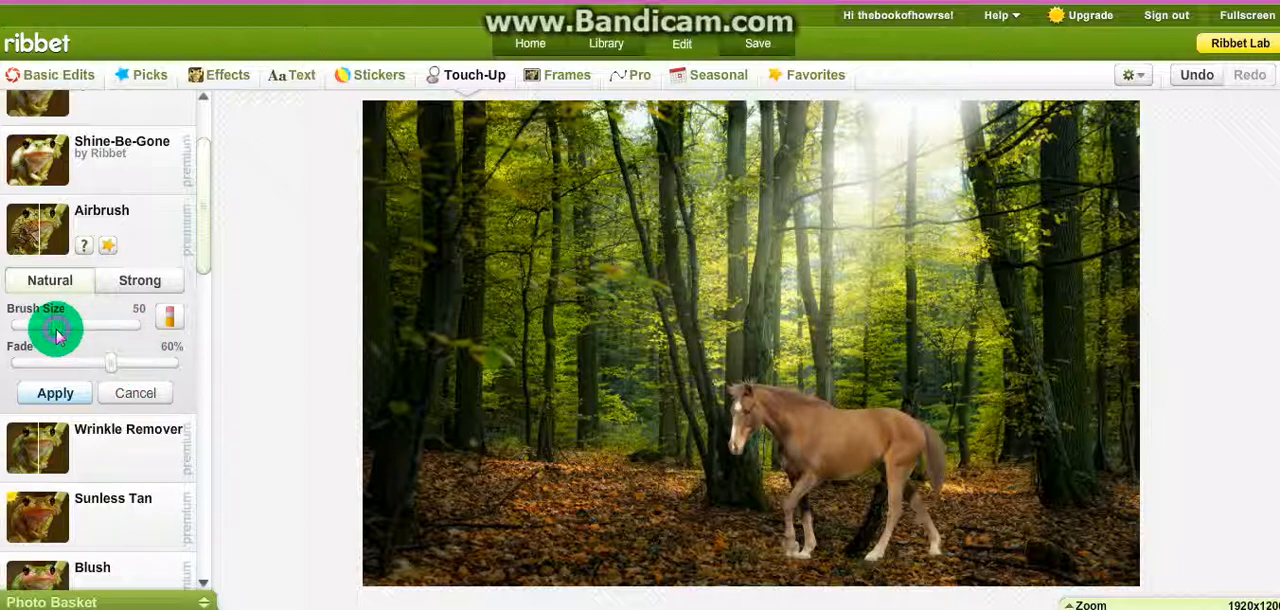
Step: Airbrush the horse's outline more finely with brush size 23 and fade 44%, and apply the airbrushing
{"action": "left_click_drag", "start_coordinate": [58, 330], "coordinate": [37, 331]}
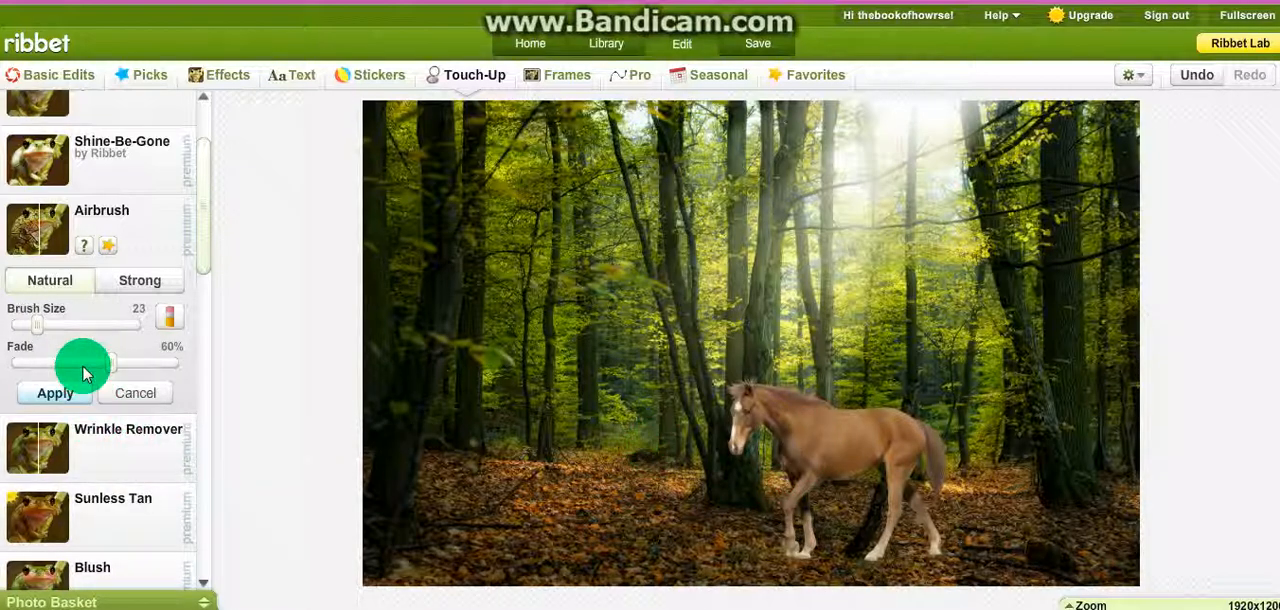
{"action": "left_click_drag", "start_coordinate": [112, 368], "coordinate": [86, 363]}
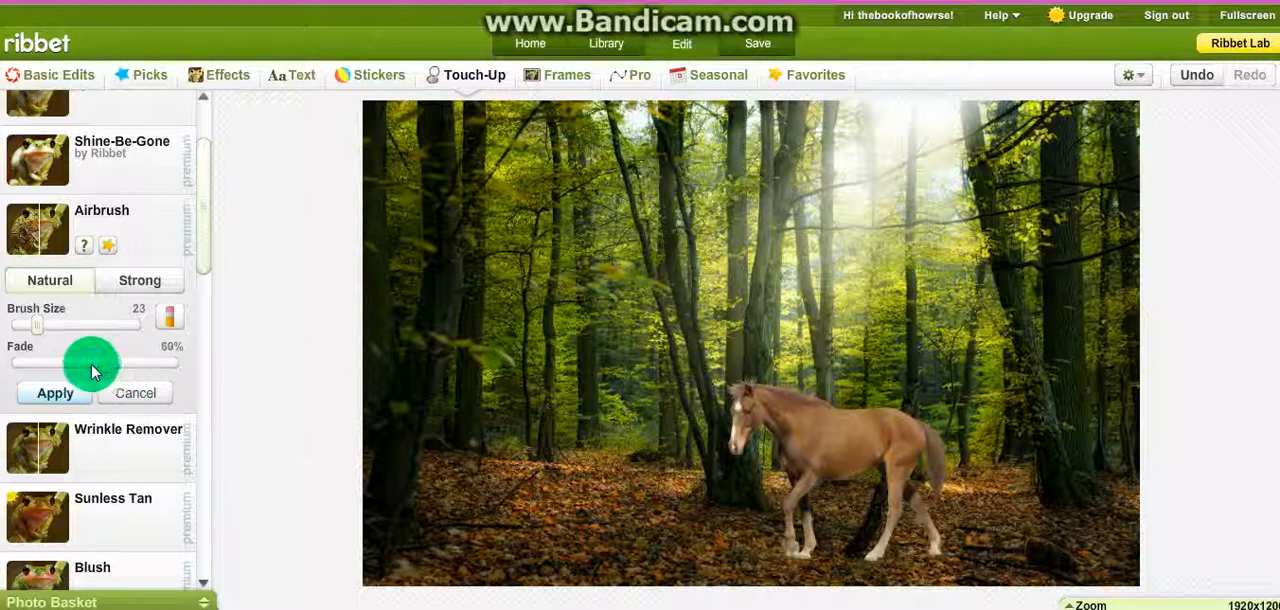
{"action": "mouse_move", "coordinate": [828, 475]}
{"action": "left_mouse_down"}
{"action": "mouse_move", "coordinate": [801, 453]}
{"action": "mouse_move", "coordinate": [811, 462]}
{"action": "mouse_move", "coordinate": [771, 457]}
{"action": "mouse_move", "coordinate": [814, 457]}
{"action": "mouse_move", "coordinate": [790, 530]}
{"action": "mouse_move", "coordinate": [771, 412]}
{"action": "mouse_move", "coordinate": [752, 412]}
{"action": "mouse_move", "coordinate": [743, 432]}
{"action": "mouse_move", "coordinate": [799, 391]}
{"action": "mouse_move", "coordinate": [760, 432]}
{"action": "left_mouse_up"}
{"action": "mouse_move", "coordinate": [959, 447]}
{"action": "left_mouse_down"}
{"action": "mouse_move", "coordinate": [915, 455]}
{"action": "mouse_move", "coordinate": [886, 545]}
{"action": "mouse_move", "coordinate": [900, 512]}
{"action": "mouse_move", "coordinate": [886, 520]}
{"action": "mouse_move", "coordinate": [886, 555]}
{"action": "mouse_move", "coordinate": [930, 545]}
{"action": "mouse_move", "coordinate": [922, 524]}
{"action": "mouse_move", "coordinate": [803, 487]}
{"action": "left_mouse_up"}
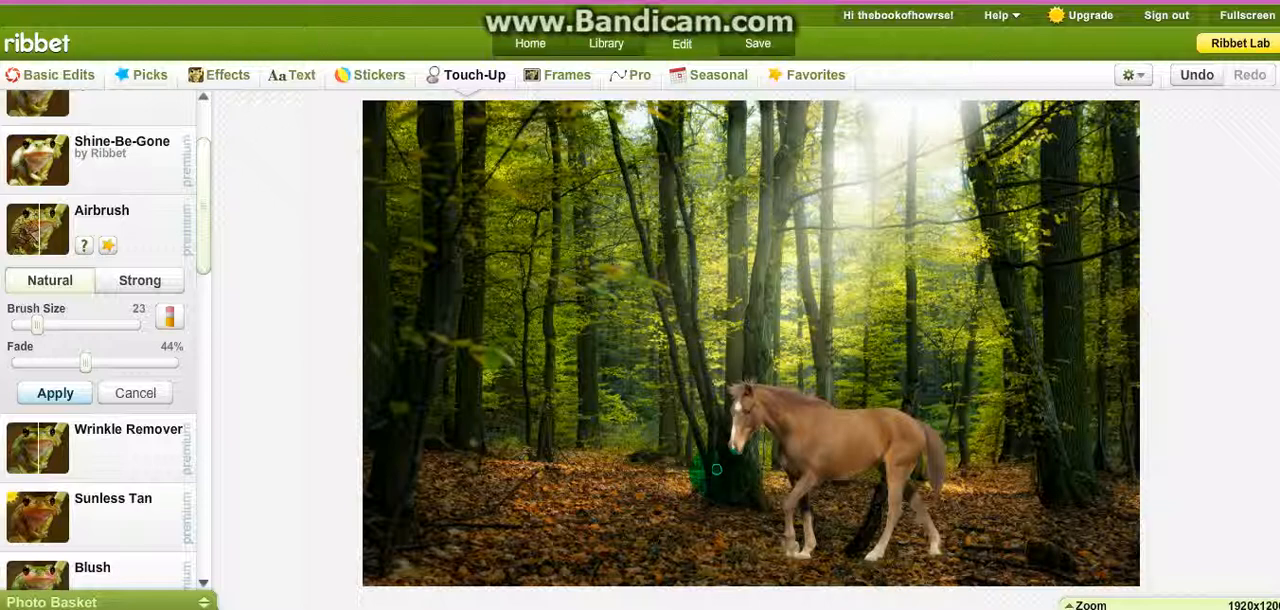
{"action": "left_click", "coordinate": [55, 395]}
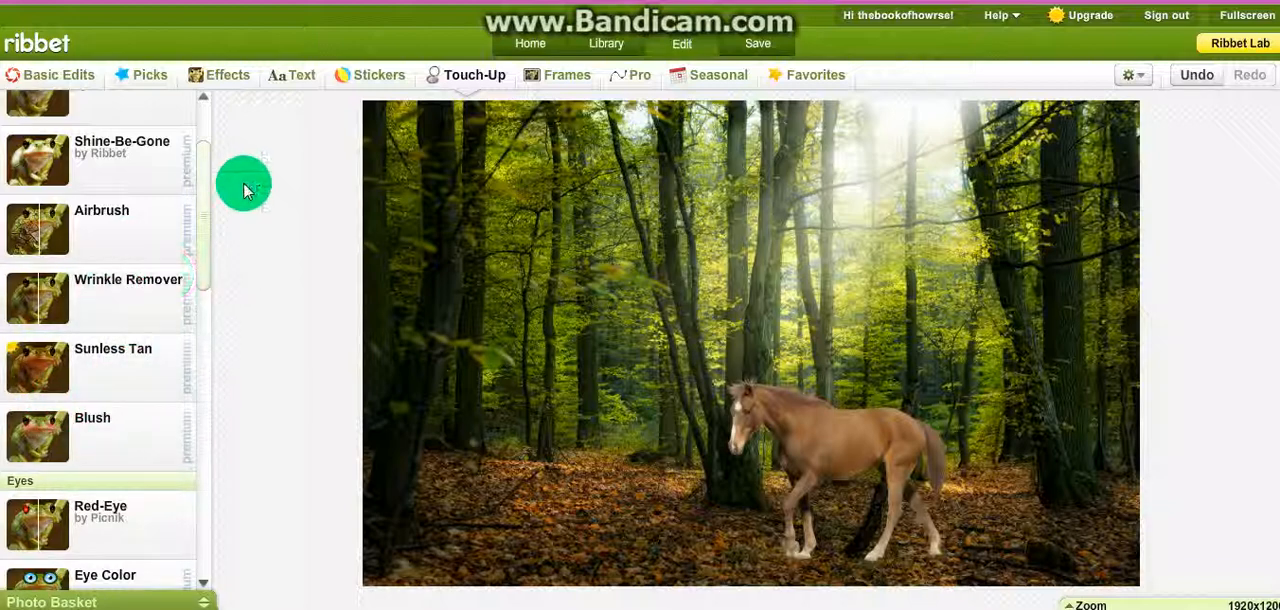
Step: Start the Highlights touch-up and choose the brown hair preset, slightly adjusting the brightness of its orange-brown colour
{"action": "left_click_drag", "start_coordinate": [206, 202], "coordinate": [203, 352]}
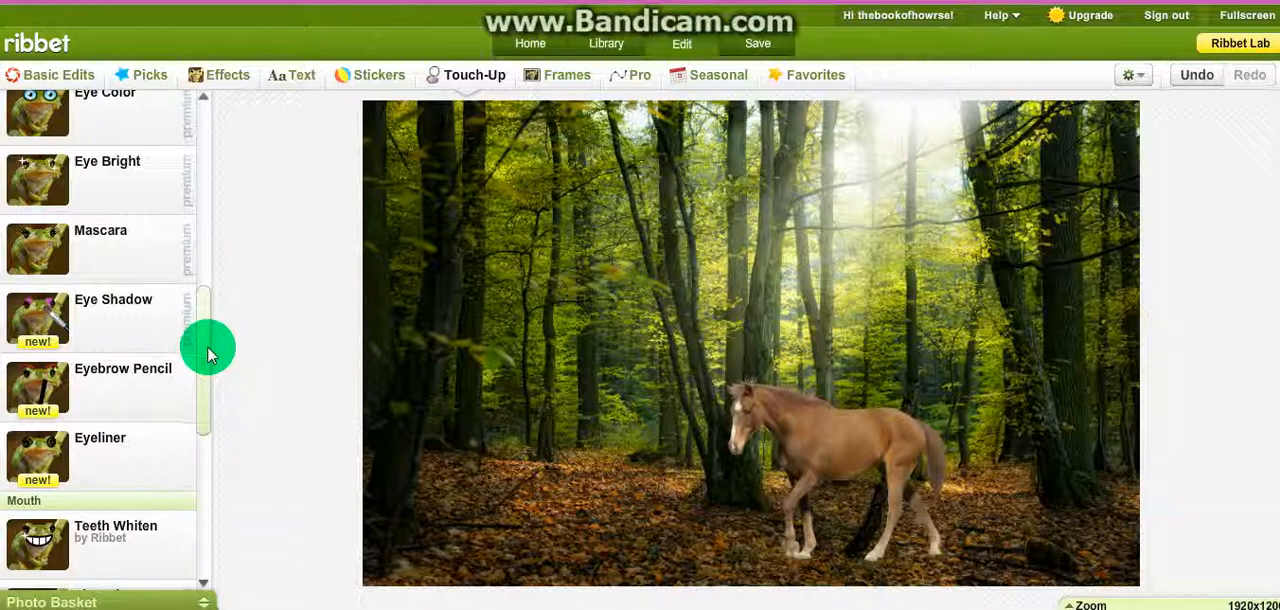
{"action": "left_click_drag", "start_coordinate": [207, 350], "coordinate": [200, 437]}
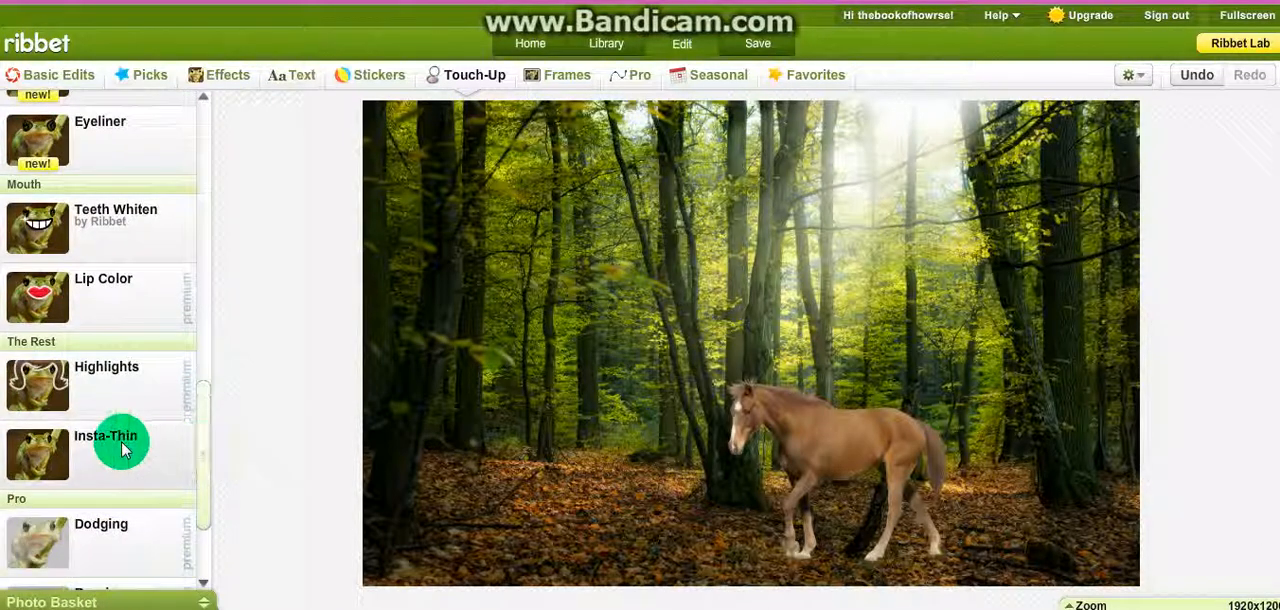
{"action": "left_click", "coordinate": [116, 390]}
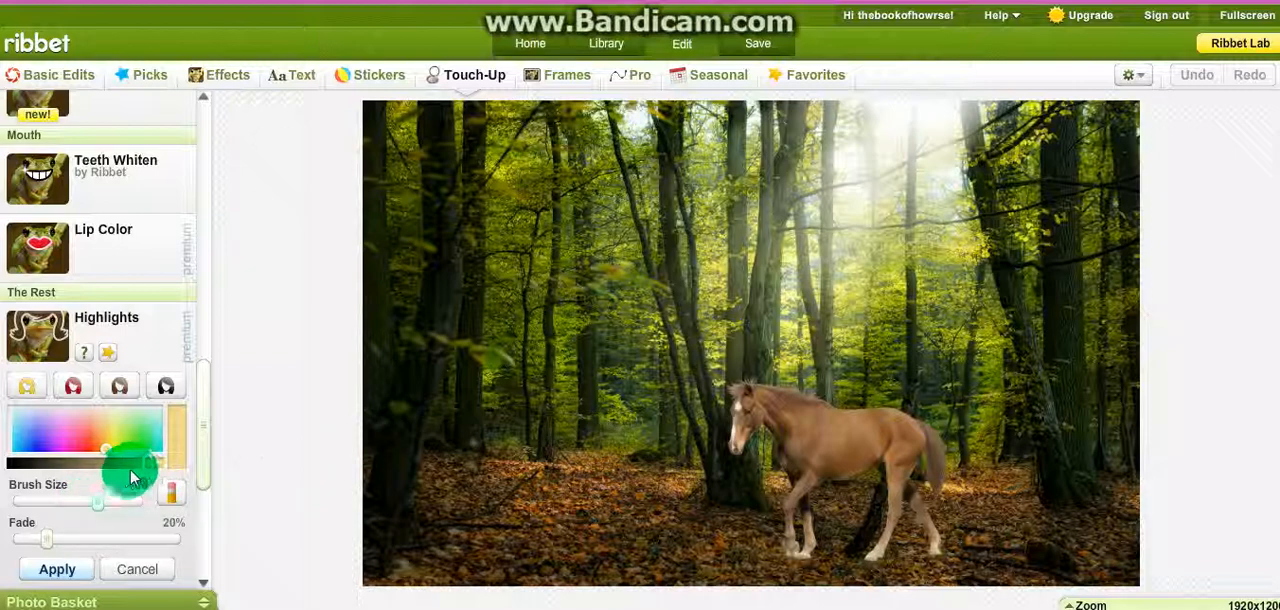
{"action": "mouse_move", "coordinate": [143, 467]}
{"action": "left_mouse_down"}
{"action": "mouse_move", "coordinate": [86, 460]}
{"action": "mouse_move", "coordinate": [127, 463]}
{"action": "left_mouse_up"}
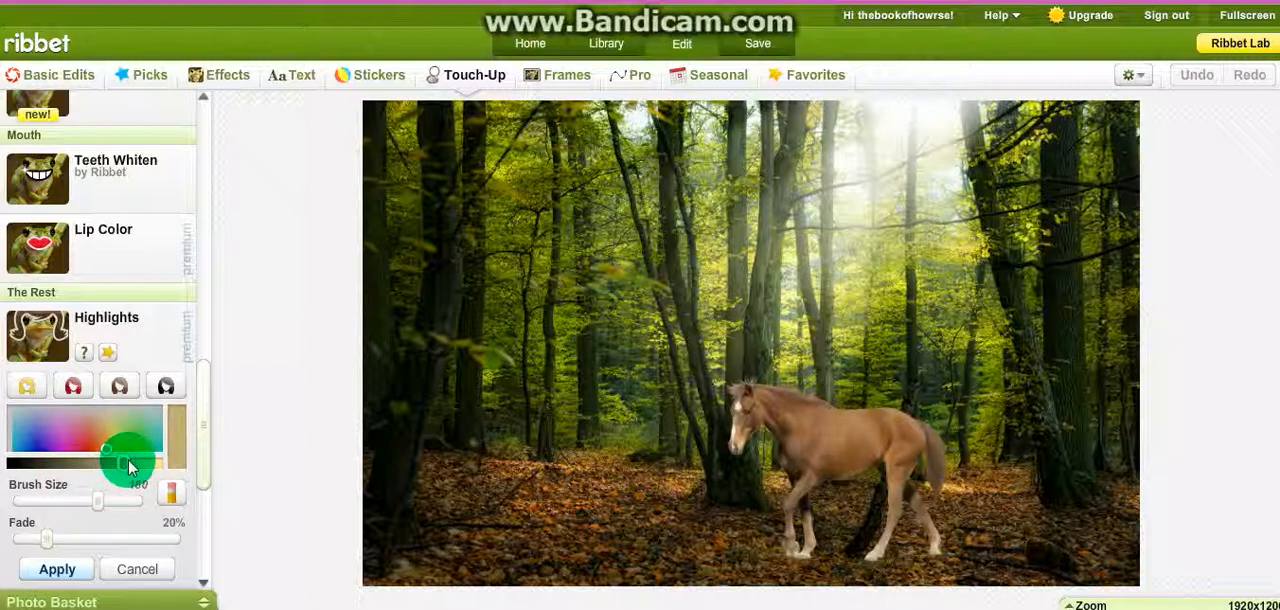
{"action": "left_click", "coordinate": [120, 390]}
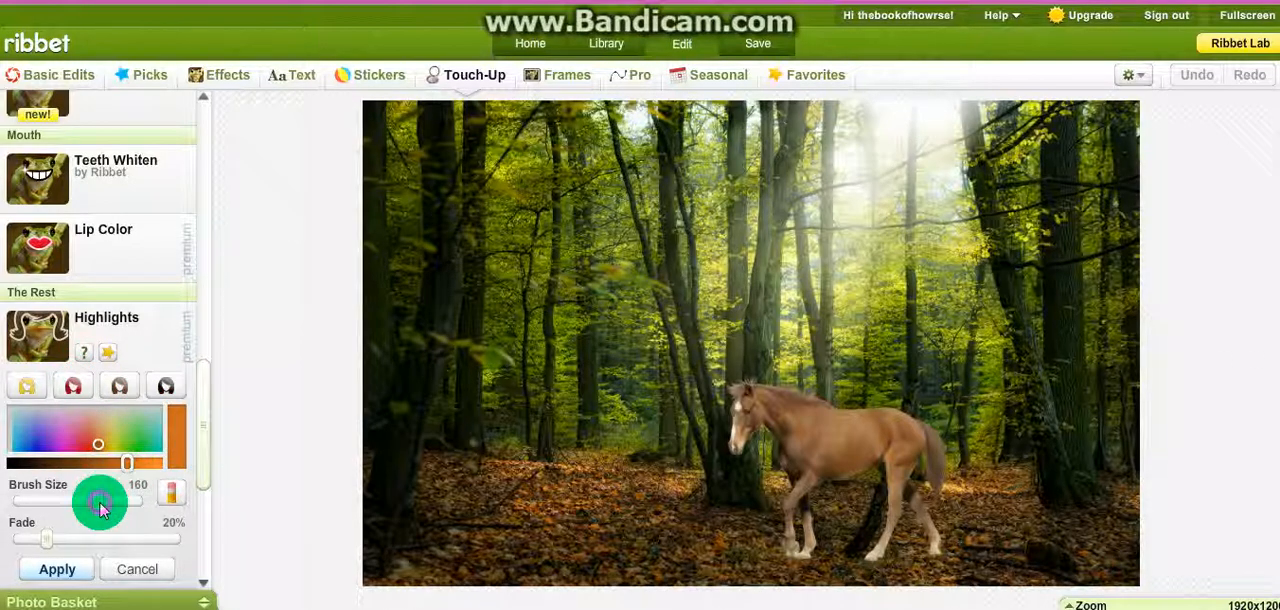
{"action": "mouse_move", "coordinate": [124, 464]}
{"action": "left_mouse_down"}
{"action": "mouse_move", "coordinate": [110, 470]}
{"action": "mouse_move", "coordinate": [146, 468]}
{"action": "mouse_move", "coordinate": [127, 465]}
{"action": "left_mouse_up"}
Step: Paint highlights along the horse's mane and neck with brush size 38 and fade 78%
{"action": "left_click", "coordinate": [83, 547]}
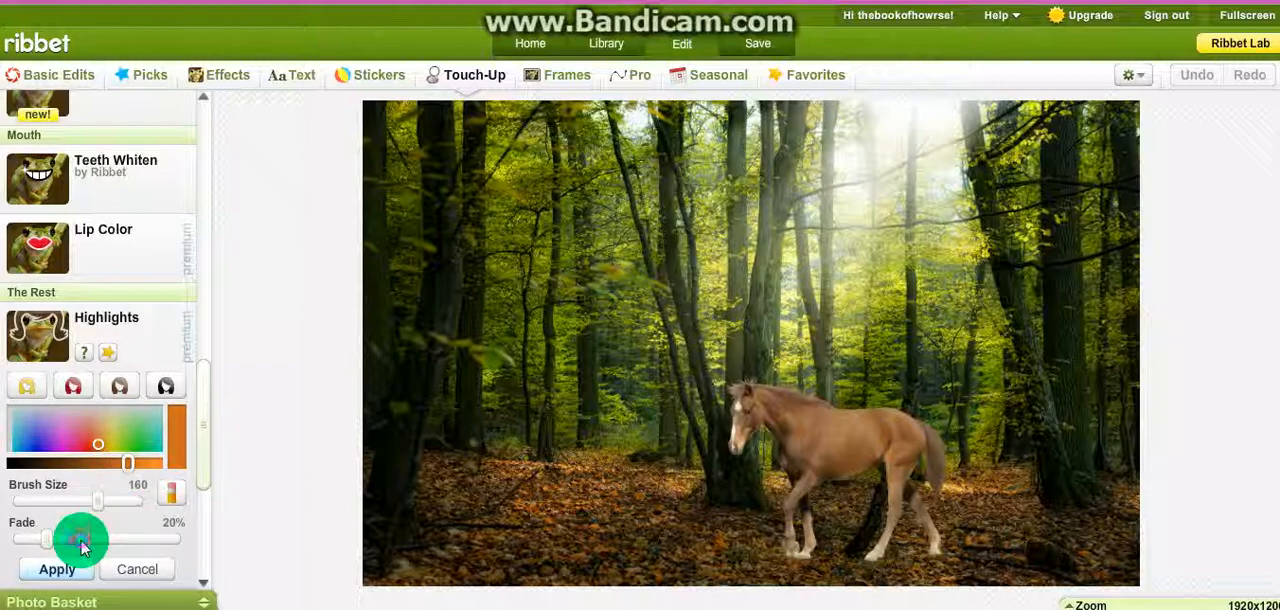
{"action": "left_click_drag", "start_coordinate": [83, 547], "coordinate": [145, 549]}
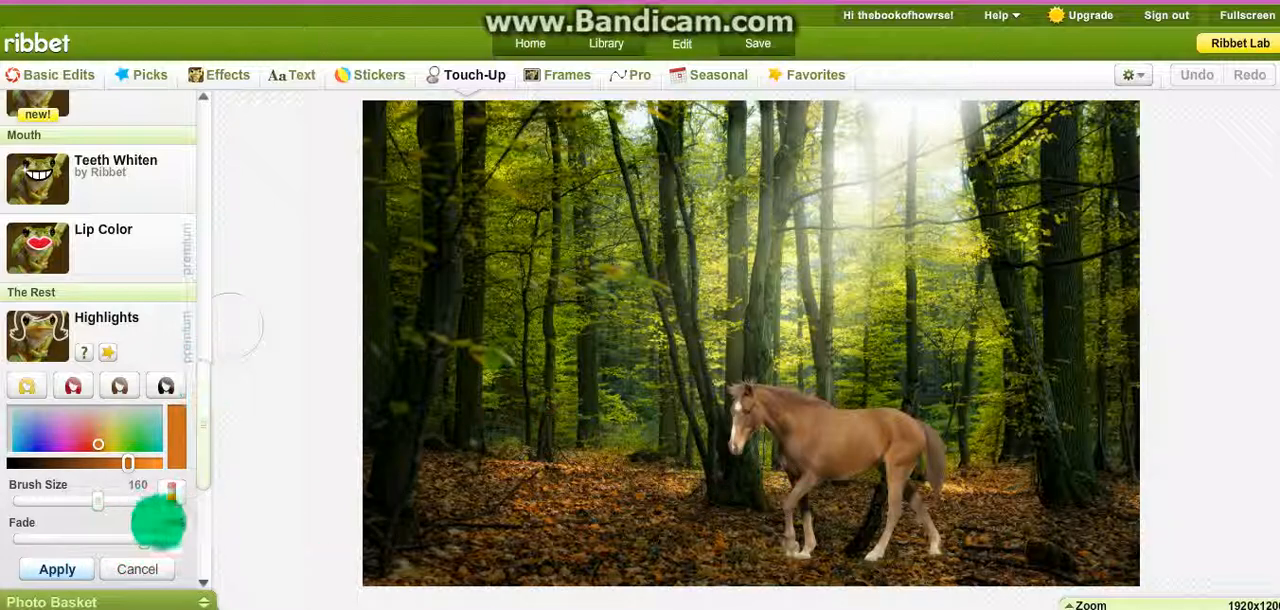
{"action": "left_click", "coordinate": [53, 503]}
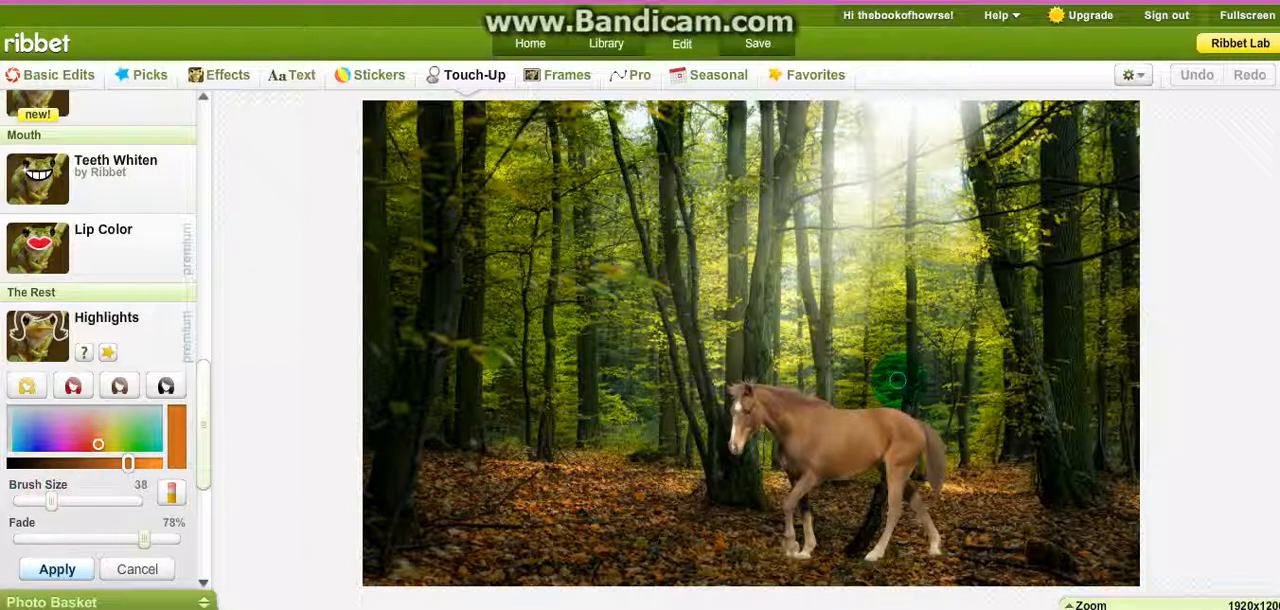
{"action": "left_click", "coordinate": [796, 408]}
{"action": "mouse_move", "coordinate": [796, 408]}
{"action": "left_mouse_down"}
{"action": "mouse_move", "coordinate": [757, 402]}
{"action": "mouse_move", "coordinate": [818, 412]}
{"action": "mouse_move", "coordinate": [757, 405]}
{"action": "mouse_move", "coordinate": [777, 404]}
{"action": "left_mouse_up"}
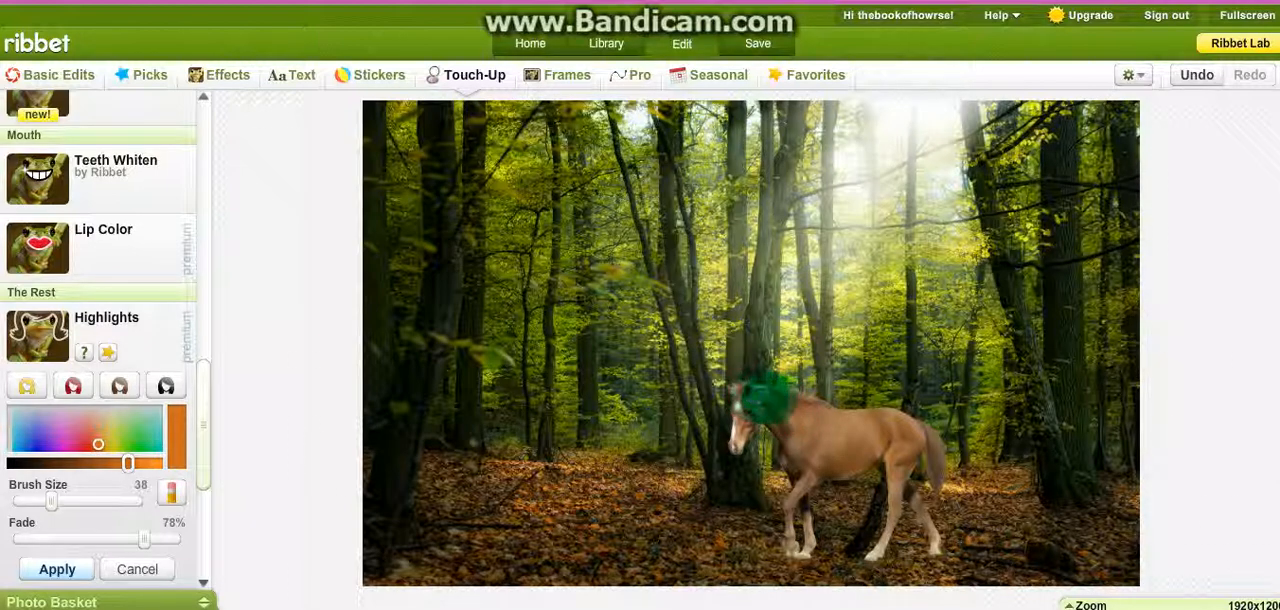